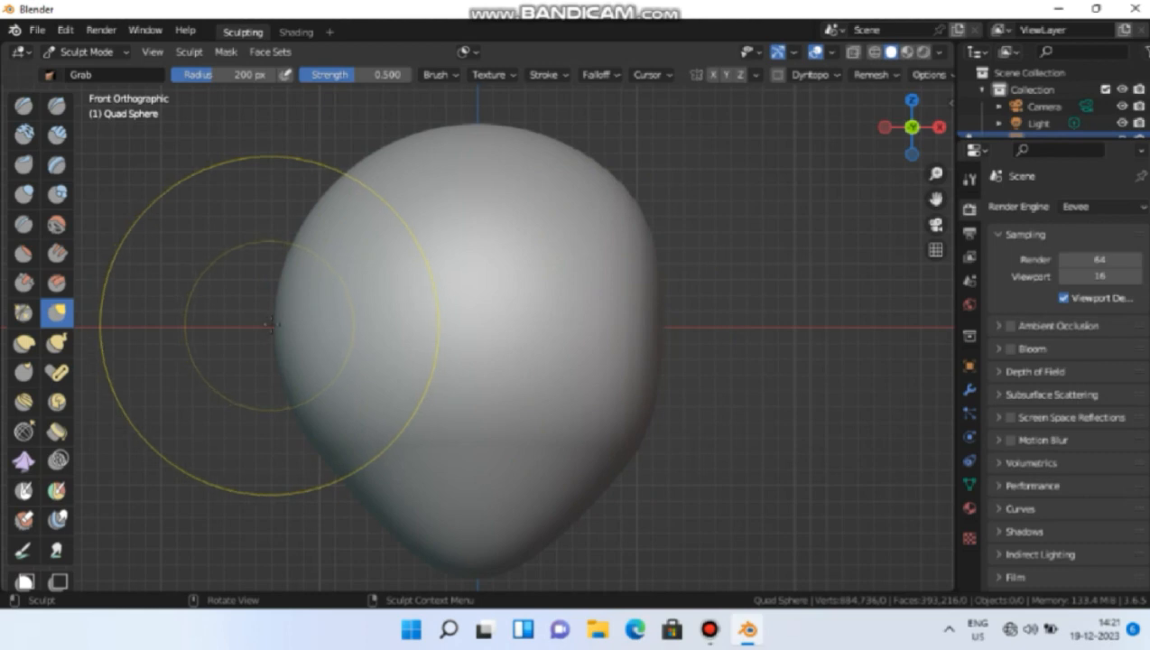
# Push the bulging left side of the head inward and pull the chin down slightly with the 200 px Grab brush.
pyautogui.moveTo(270, 323); pyautogui.dragTo(315, 325)
pyautogui.moveTo(474, 567); pyautogui.dragTo(473, 575)
pyautogui.moveTo(483, 506); pyautogui.dragTo(481, 540)
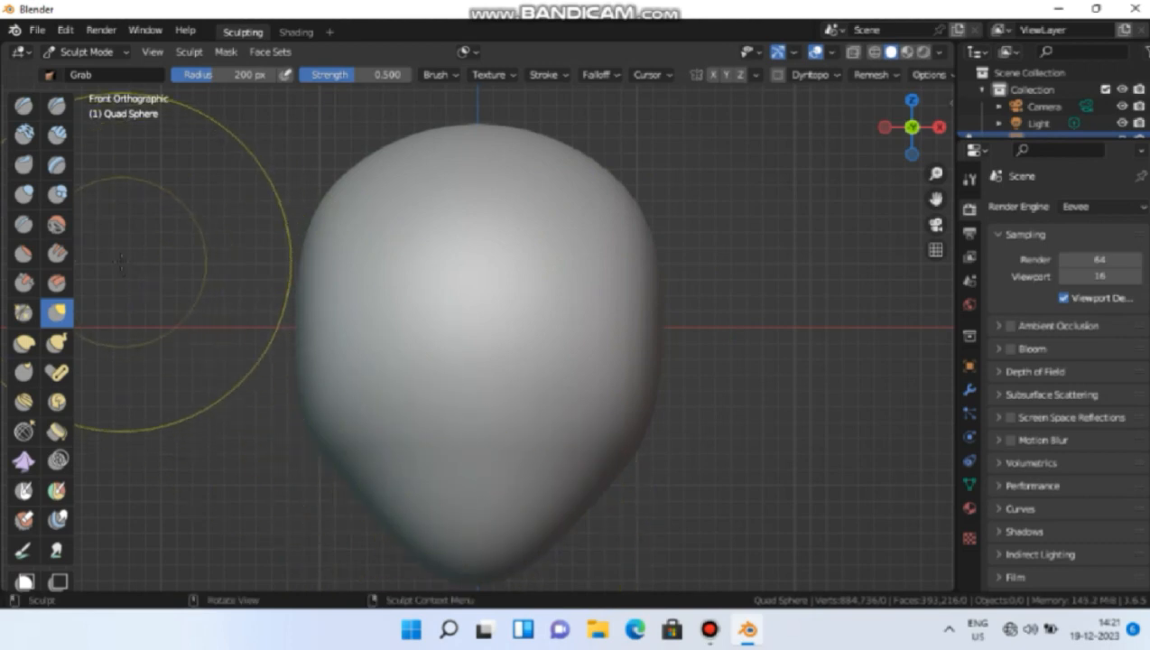
# Inflate the mouth area of the lower face with the Inflate/Deflate brush at a radius of 80 px.
pyautogui.click(262, 72)
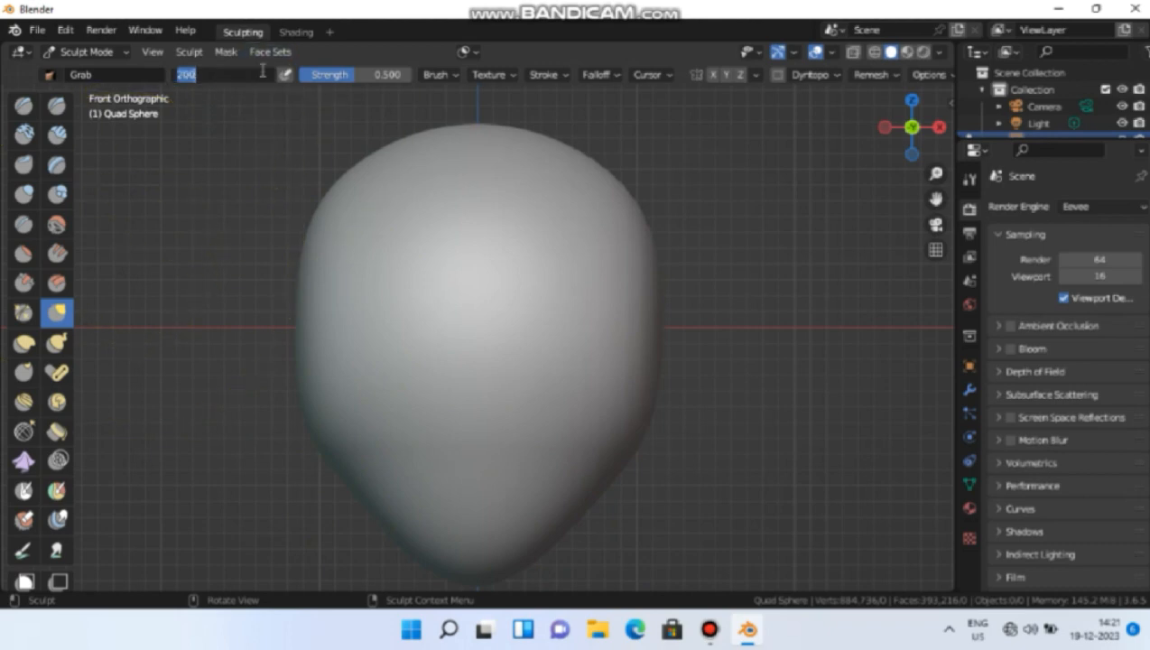
pyautogui.write('80')
pyautogui.press('Return')
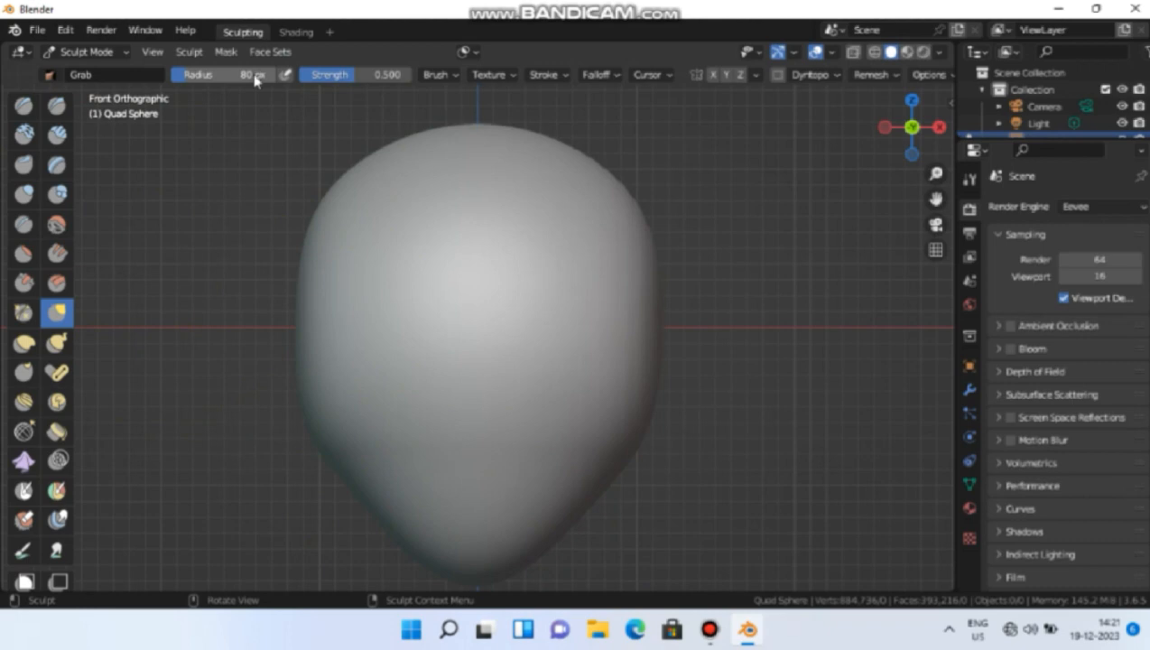
pyautogui.click(24, 194)
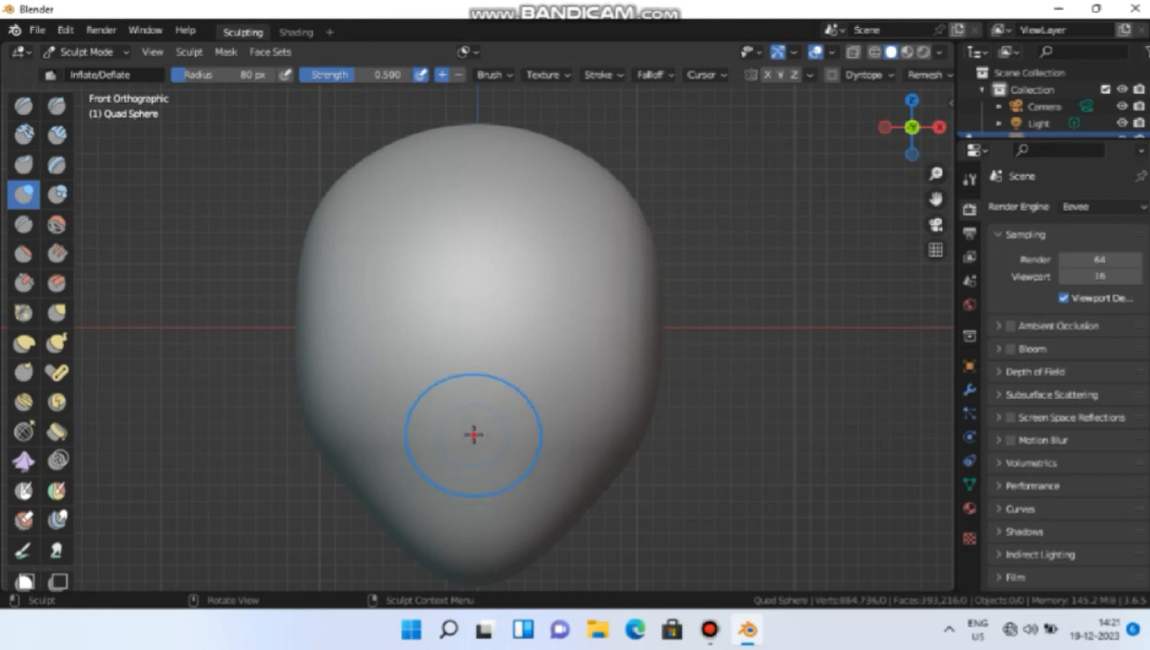
pyautogui.moveTo(474, 435)
pyautogui.mouseDown()
pyautogui.moveTo(447, 419)
pyautogui.moveTo(513, 414)
pyautogui.moveTo(536, 442)
pyautogui.moveTo(481, 463)
pyautogui.moveTo(439, 420)
pyautogui.moveTo(513, 400)
pyautogui.moveTo(532, 408)
pyautogui.moveTo(524, 433)
pyautogui.mouseUp()
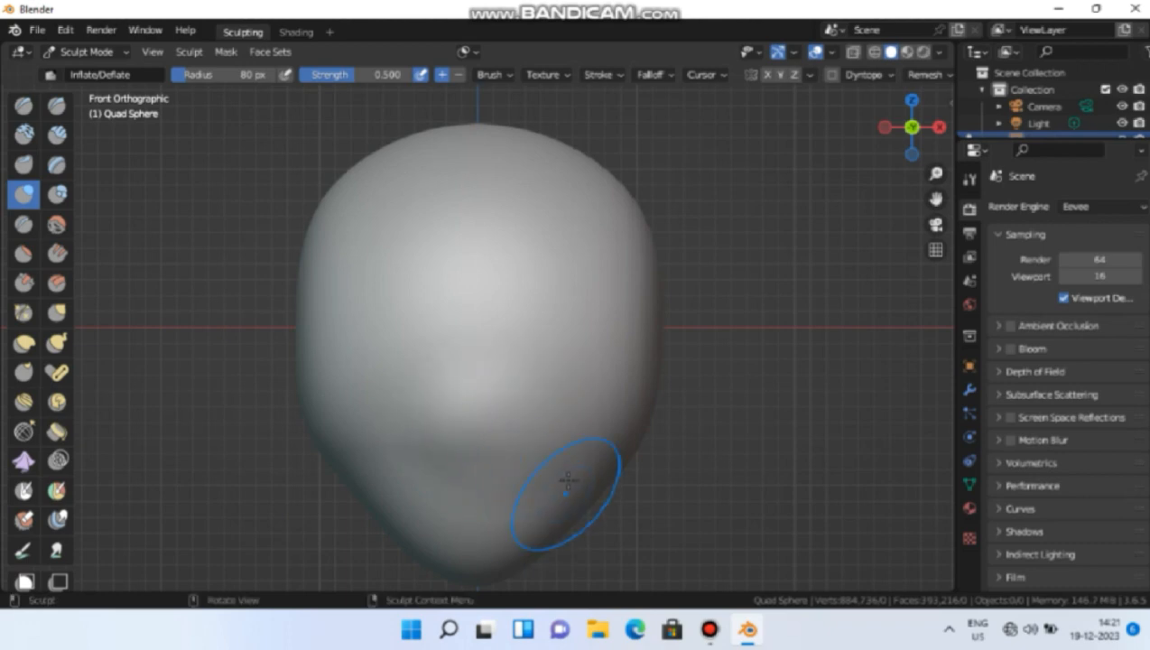
pyautogui.moveTo(565, 419)
pyautogui.mouseDown(button='middle')
pyautogui.moveTo(428, 429)
pyautogui.moveTo(532, 413)
pyautogui.mouseUp(button='middle')
pyautogui.press('KP_5')
pyautogui.press('KP_1')
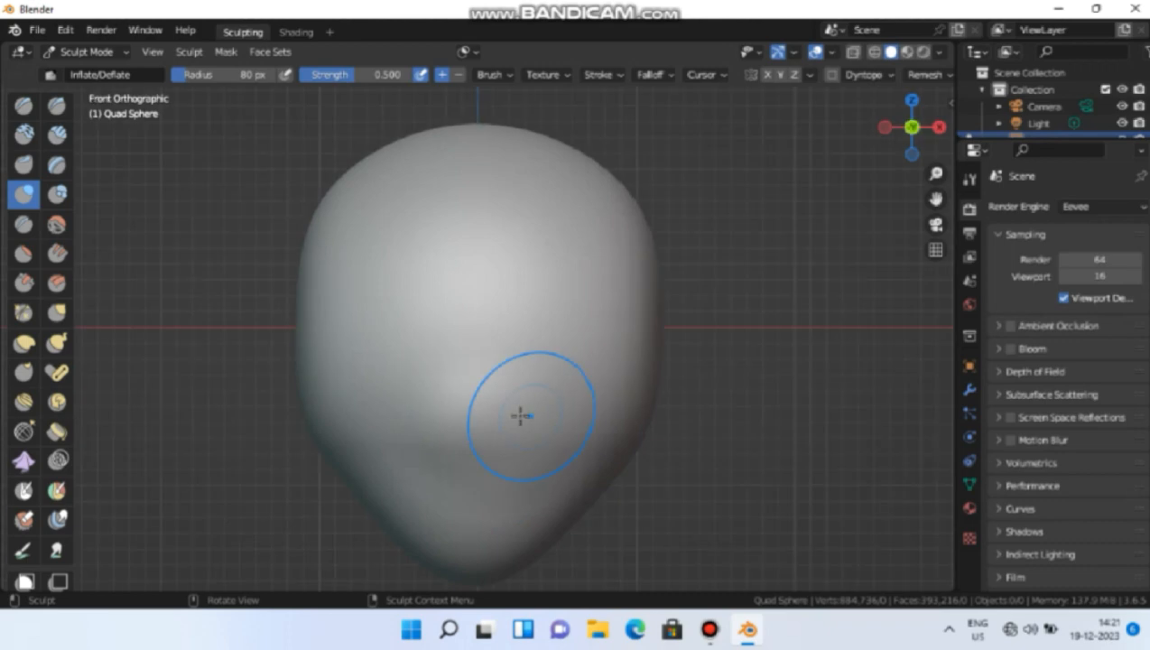
# Carve a horizontal mouth line with the Crease brush at 22 px and X symmetry, and deepen it using Draw Sharp.
pyautogui.click(23, 223)
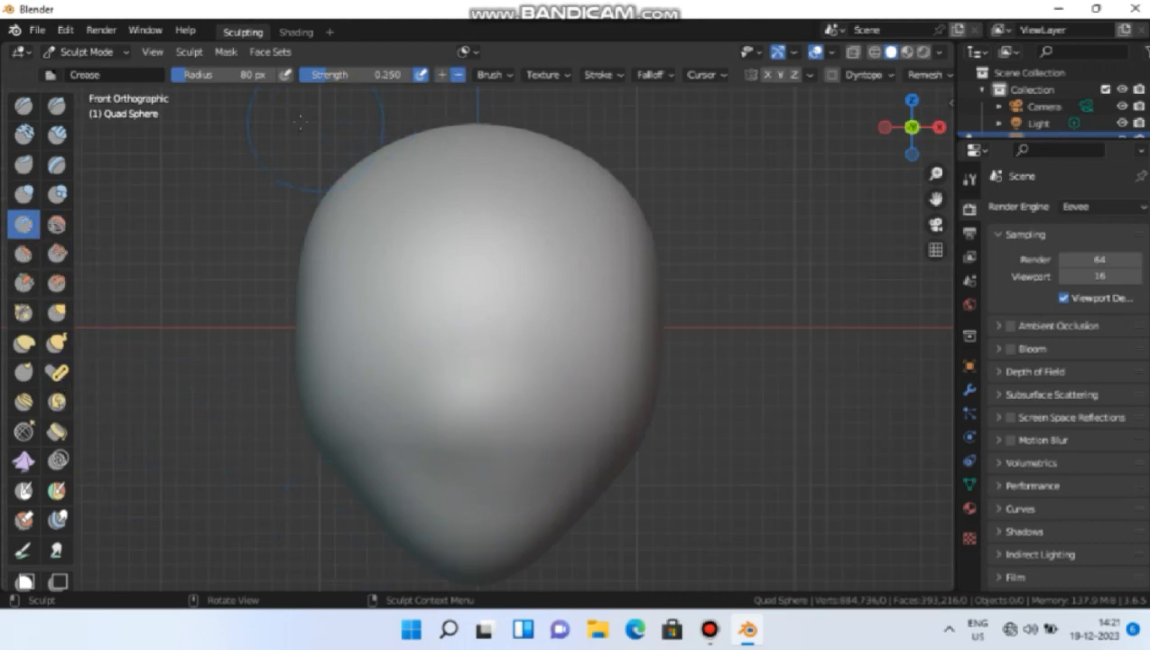
pyautogui.click(220, 74)
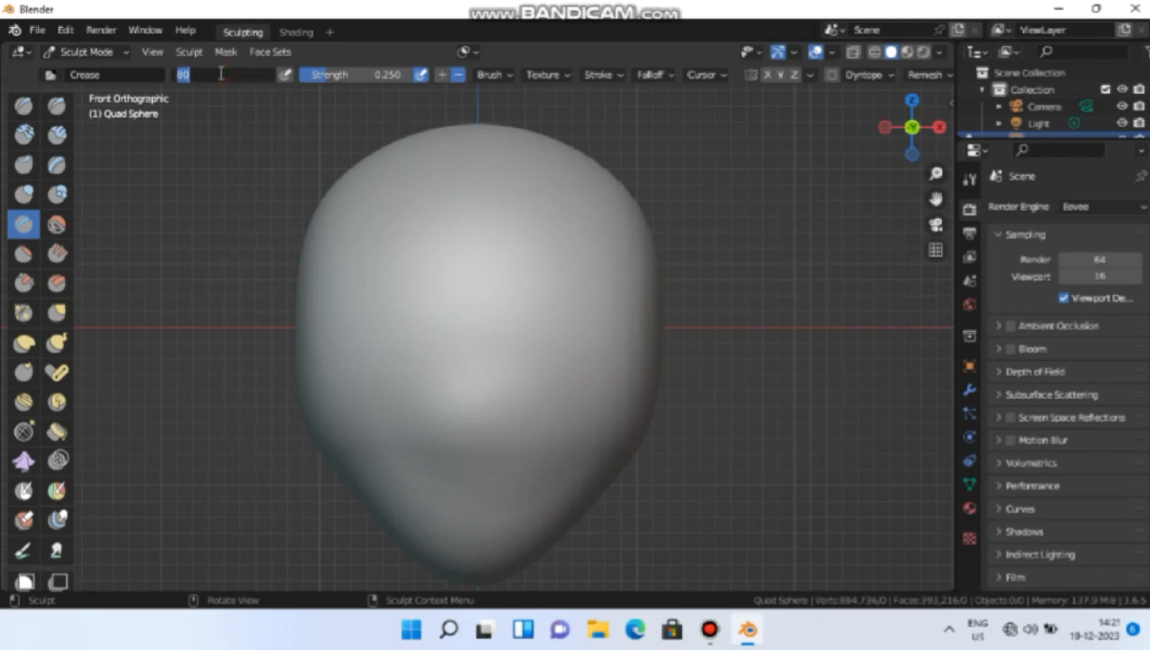
pyautogui.press('Return')
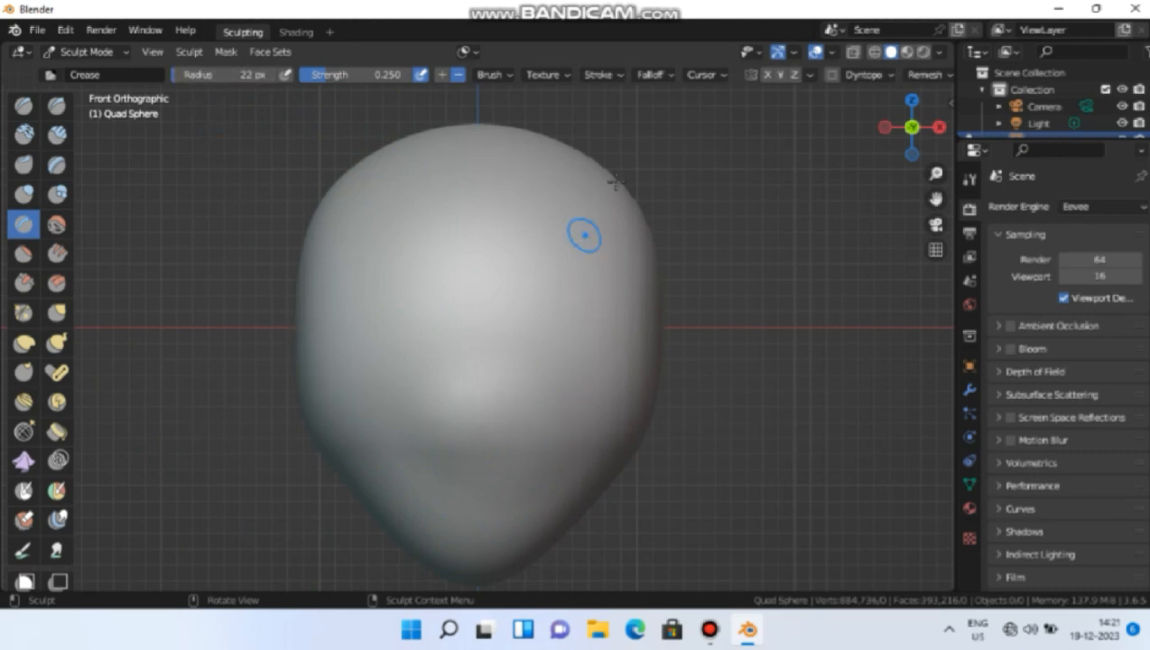
pyautogui.click(768, 75)
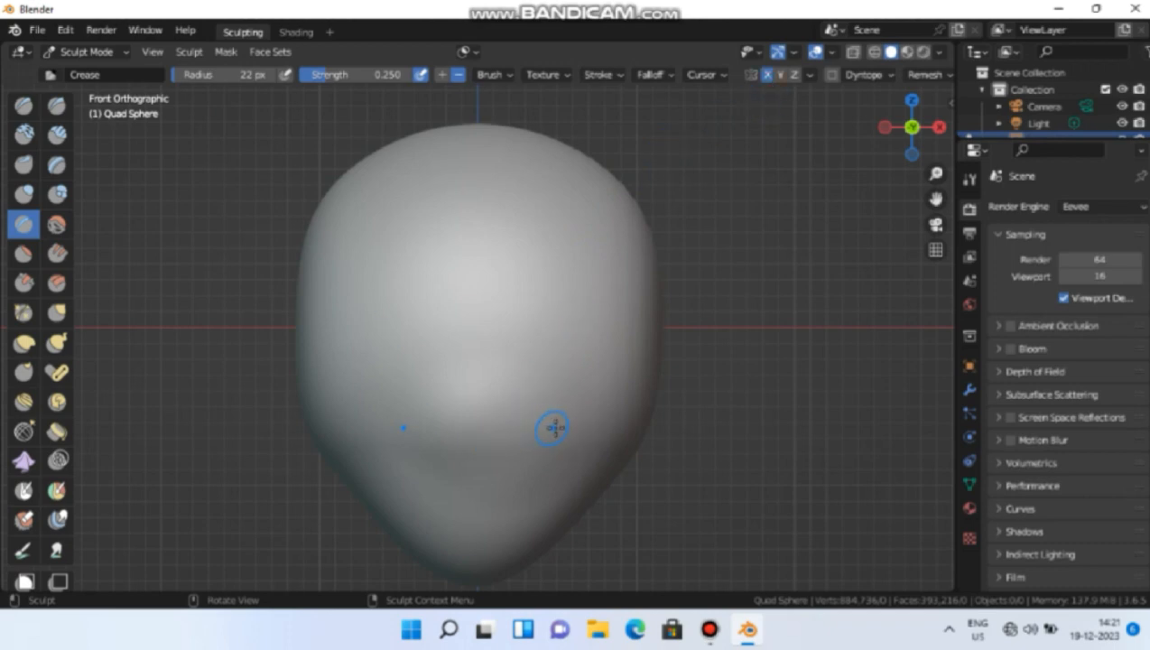
pyautogui.moveTo(556, 426); pyautogui.dragTo(392, 417)
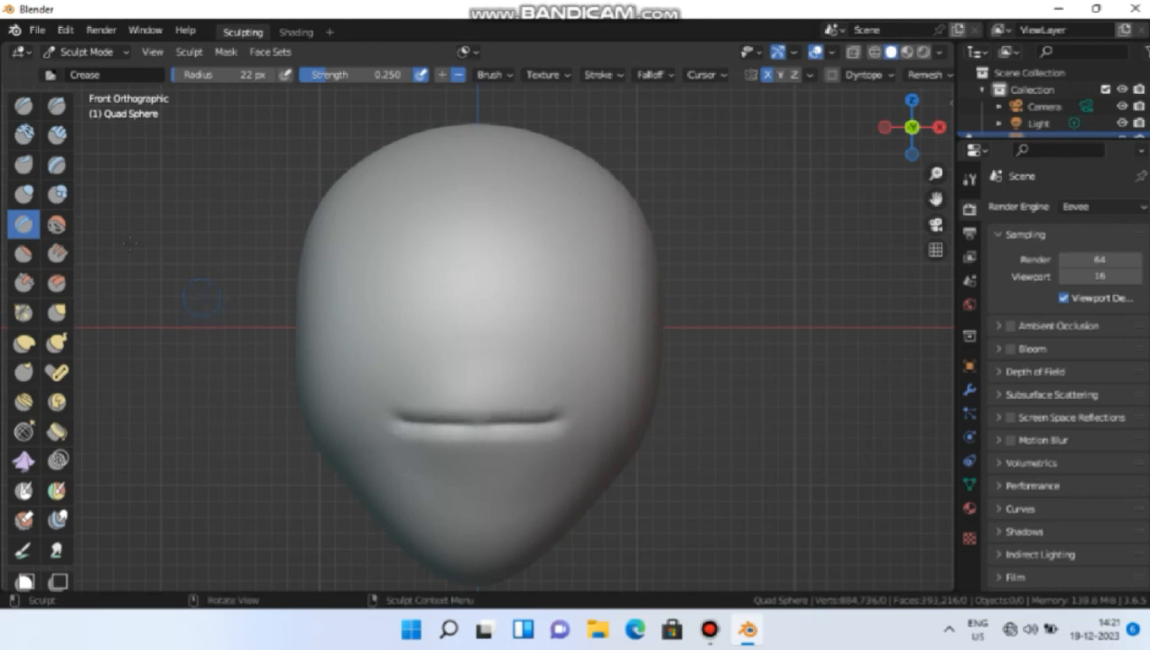
pyautogui.click(57, 105)
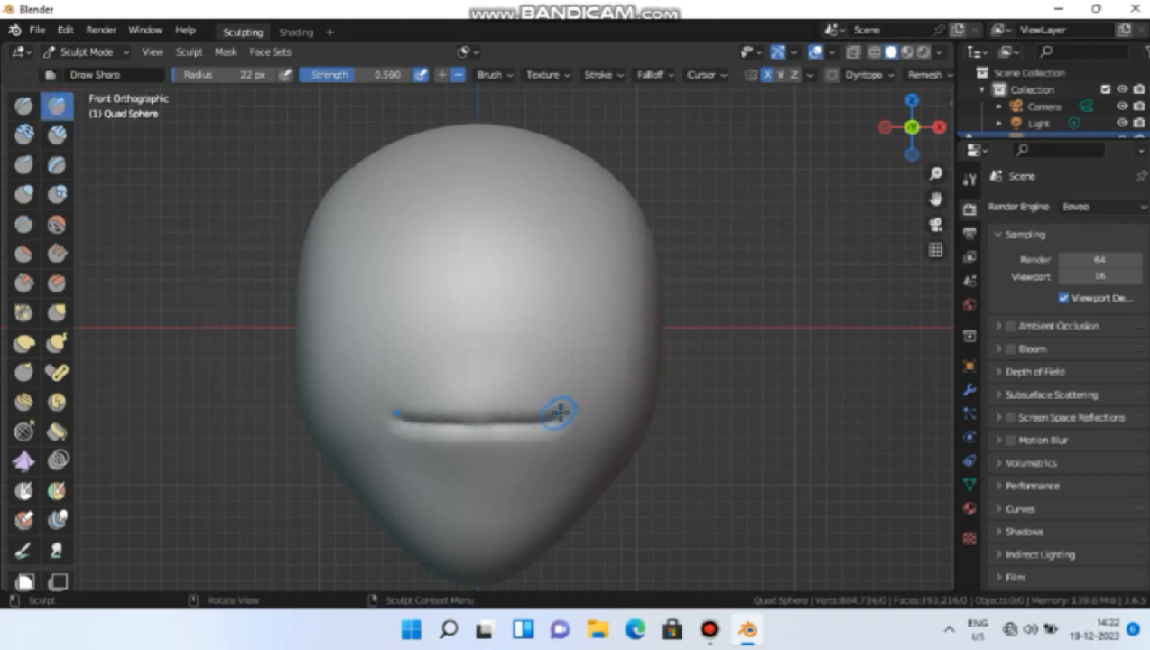
pyautogui.moveTo(565, 414); pyautogui.dragTo(397, 419)
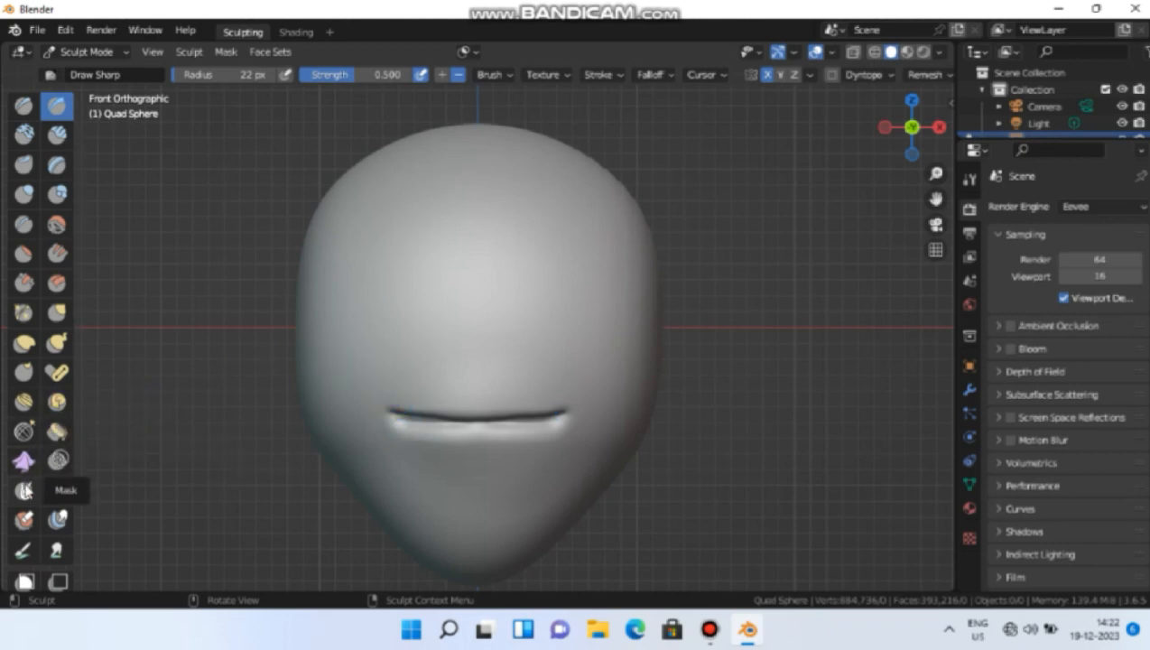
# Mask the area just below the mouth line with the Mask brush at a radius of 100 px.
pyautogui.click(25, 490)
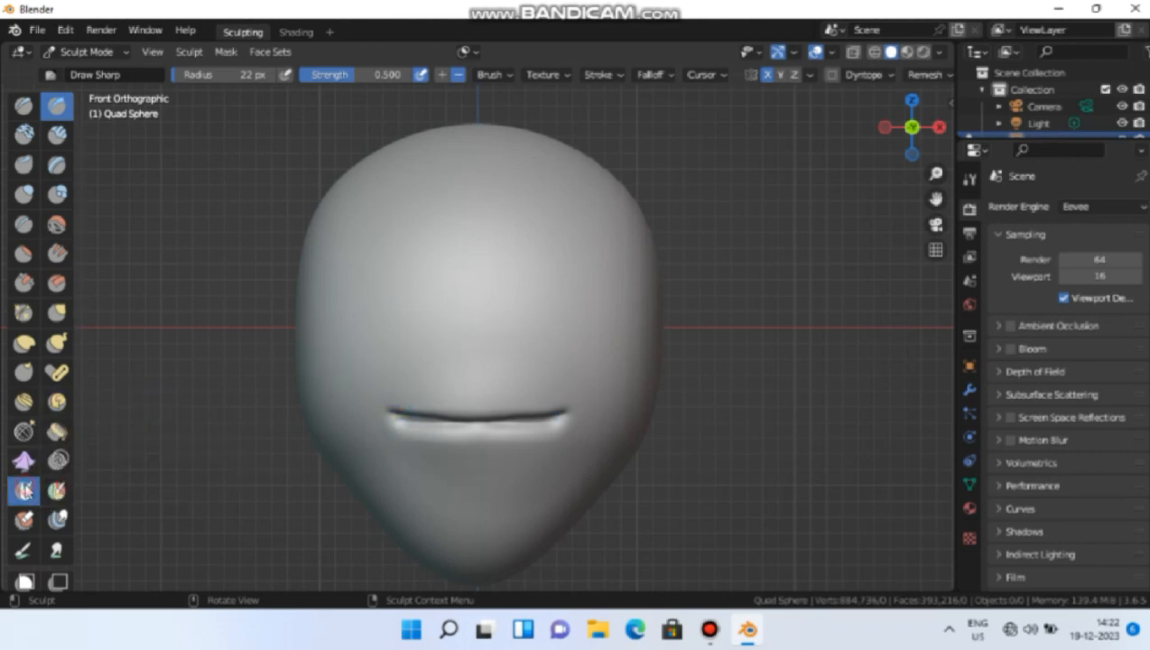
pyautogui.click(256, 78)
pyautogui.write('100')
pyautogui.press('Return')
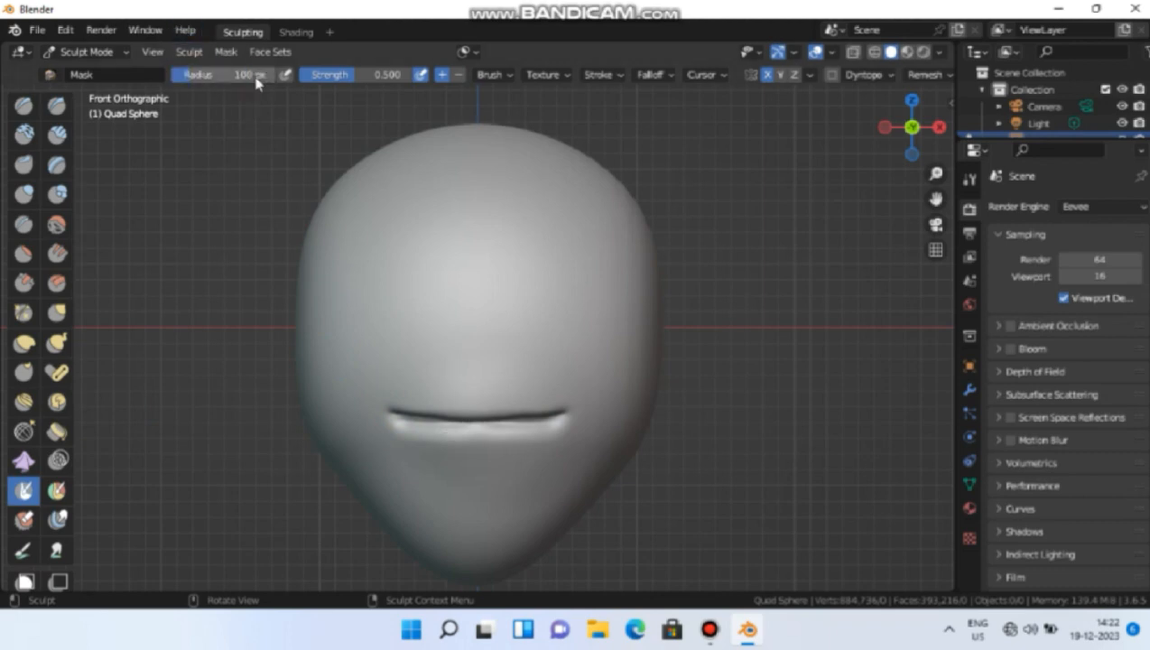
pyautogui.moveTo(432, 436)
pyautogui.mouseDown()
pyautogui.moveTo(403, 428)
pyautogui.moveTo(532, 444)
pyautogui.moveTo(558, 430)
pyautogui.moveTo(490, 477)
pyautogui.moveTo(413, 429)
pyautogui.moveTo(359, 432)
pyautogui.mouseUp()
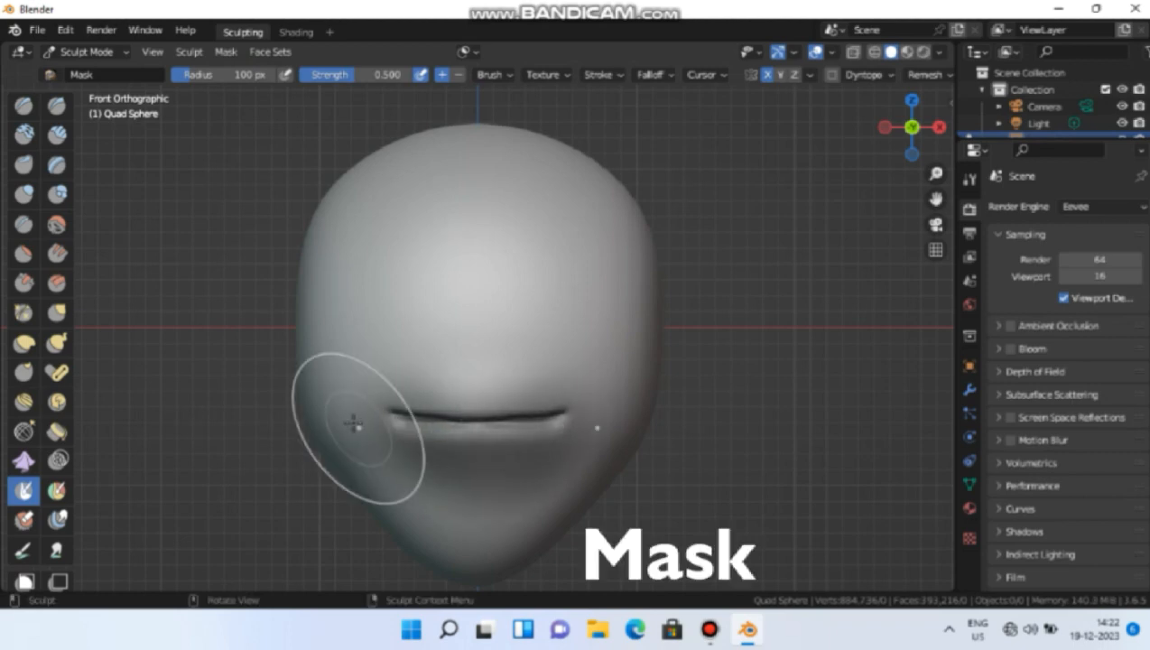
# Build up the upper lip area above the mouth line using the Inflate/Deflate brush at a radius of 50 px.
pyautogui.click(25, 193)
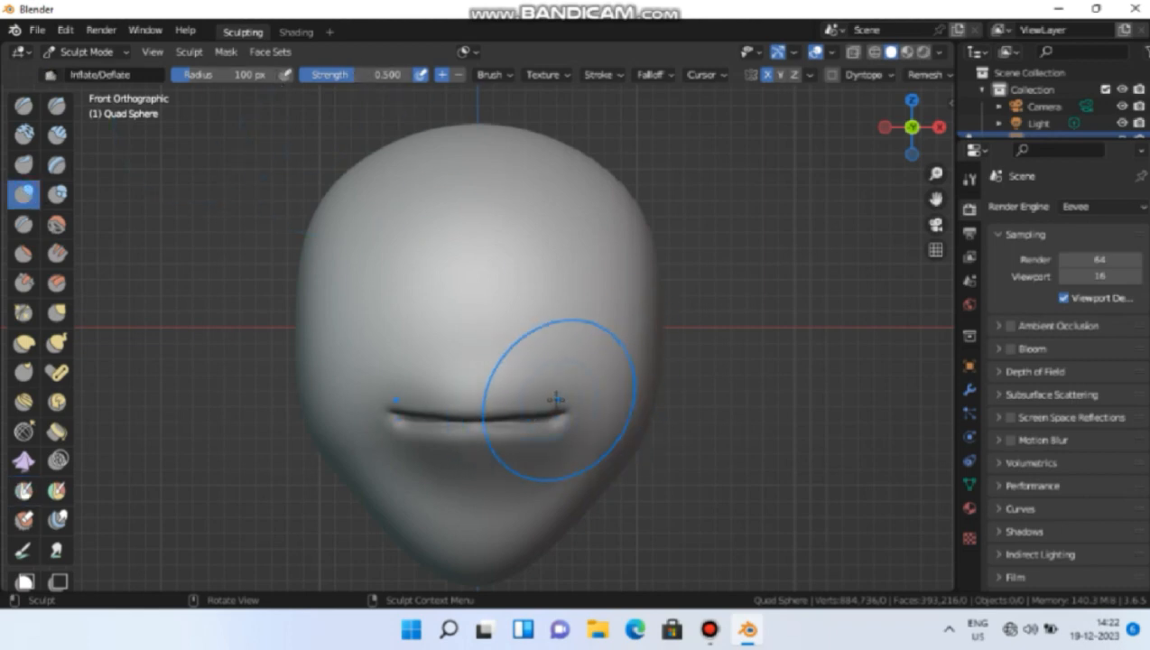
pyautogui.click(250, 74)
pyautogui.write('5')
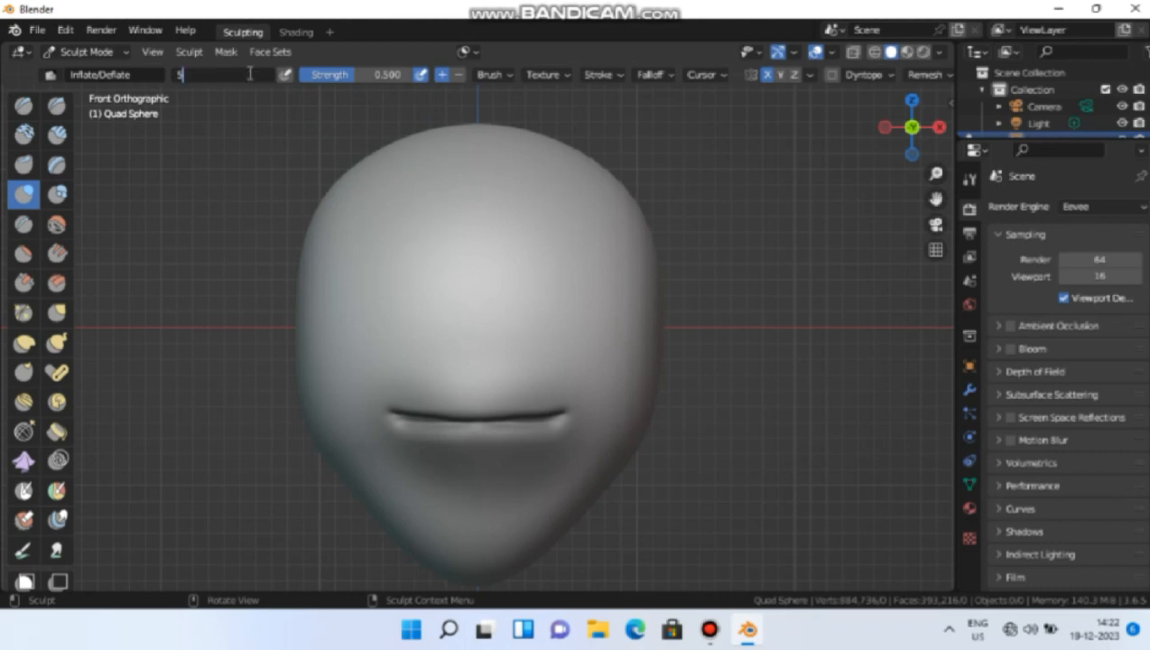
pyautogui.write('0')
pyautogui.press('Return')
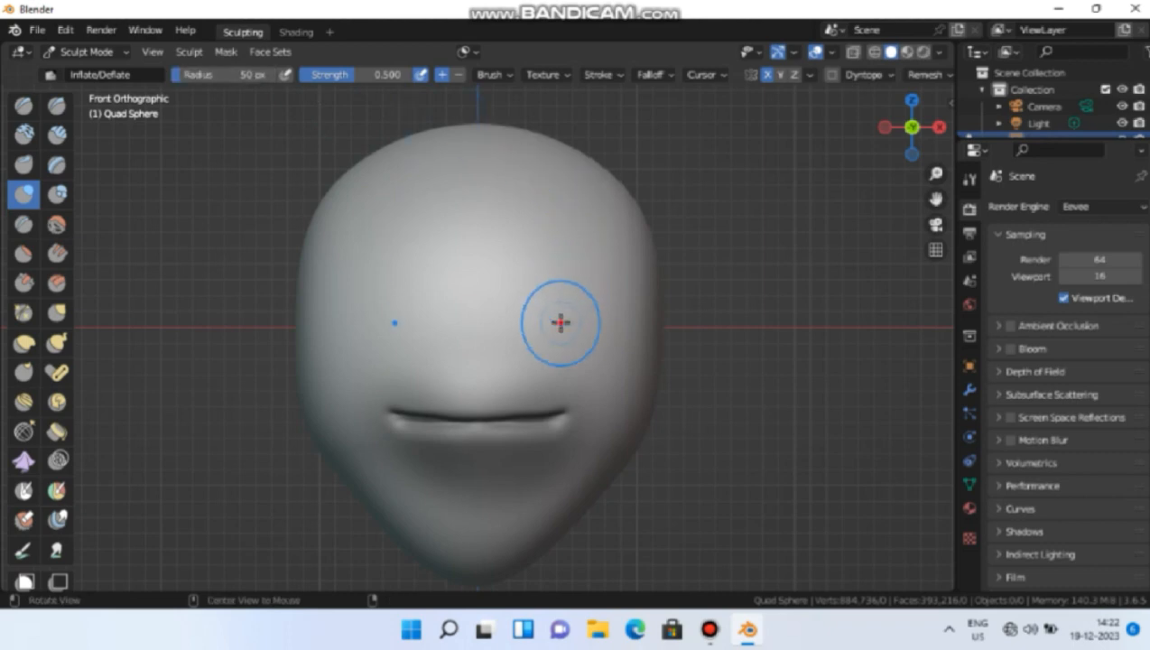
pyautogui.moveTo(560, 322); pyautogui.dragTo(418, 307, button='middle')
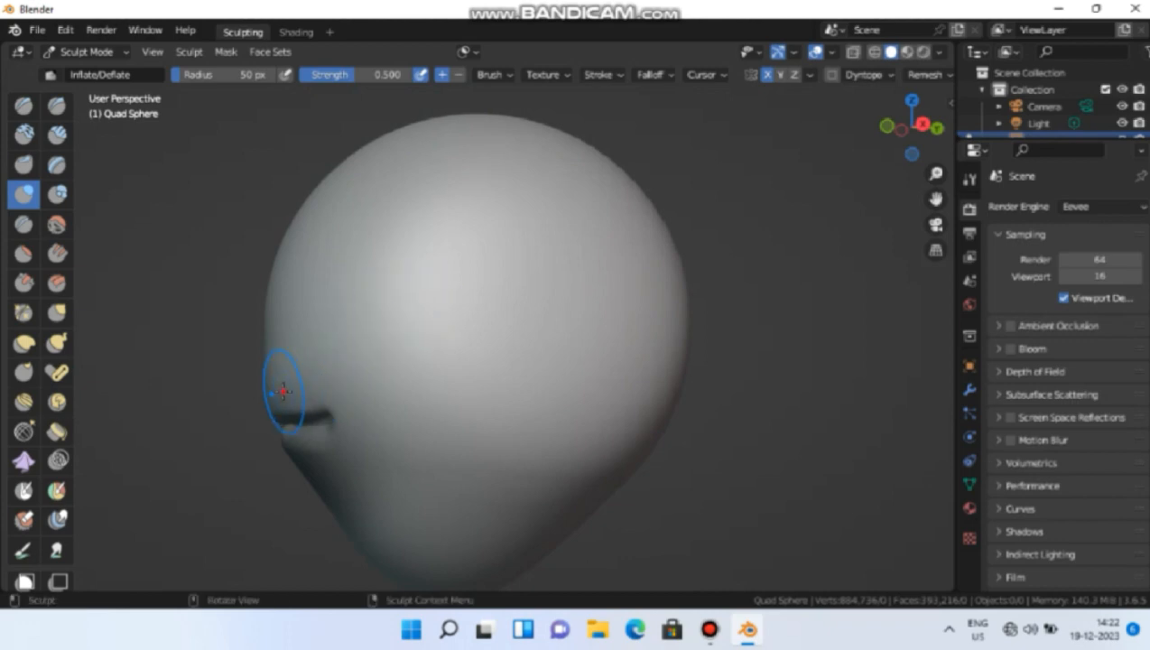
pyautogui.moveTo(283, 389); pyautogui.dragTo(278, 388)
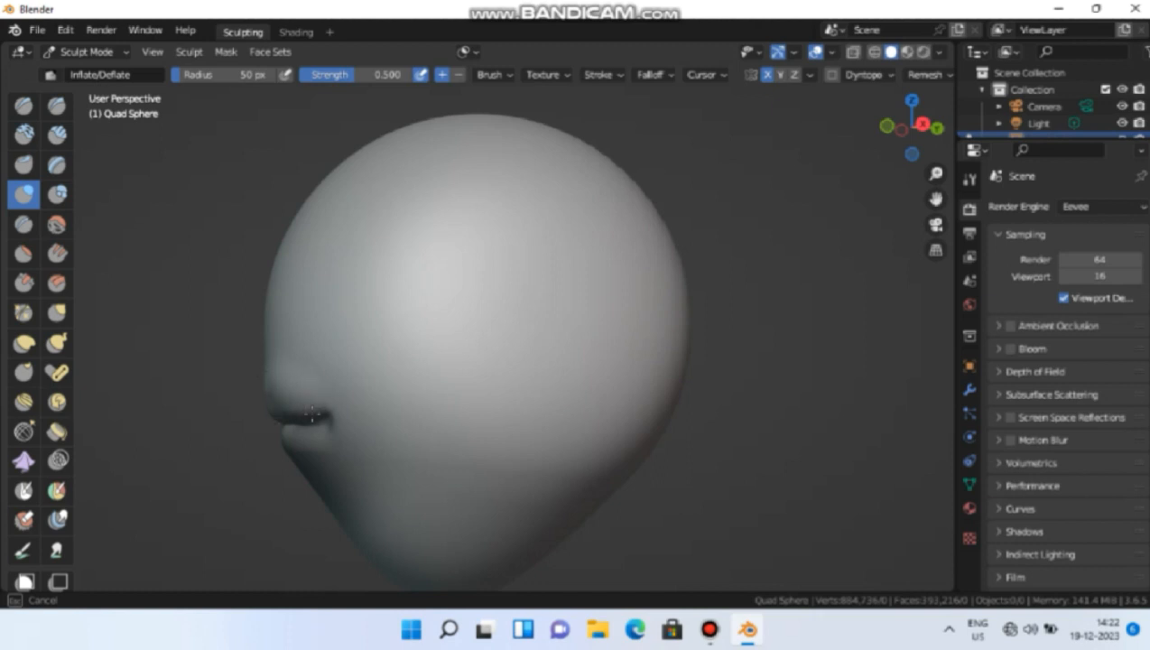
pyautogui.moveTo(286, 420); pyautogui.dragTo(281, 410)
pyautogui.moveTo(354, 334); pyautogui.dragTo(487, 334)
pyautogui.hotkey('ctrl', 'z')
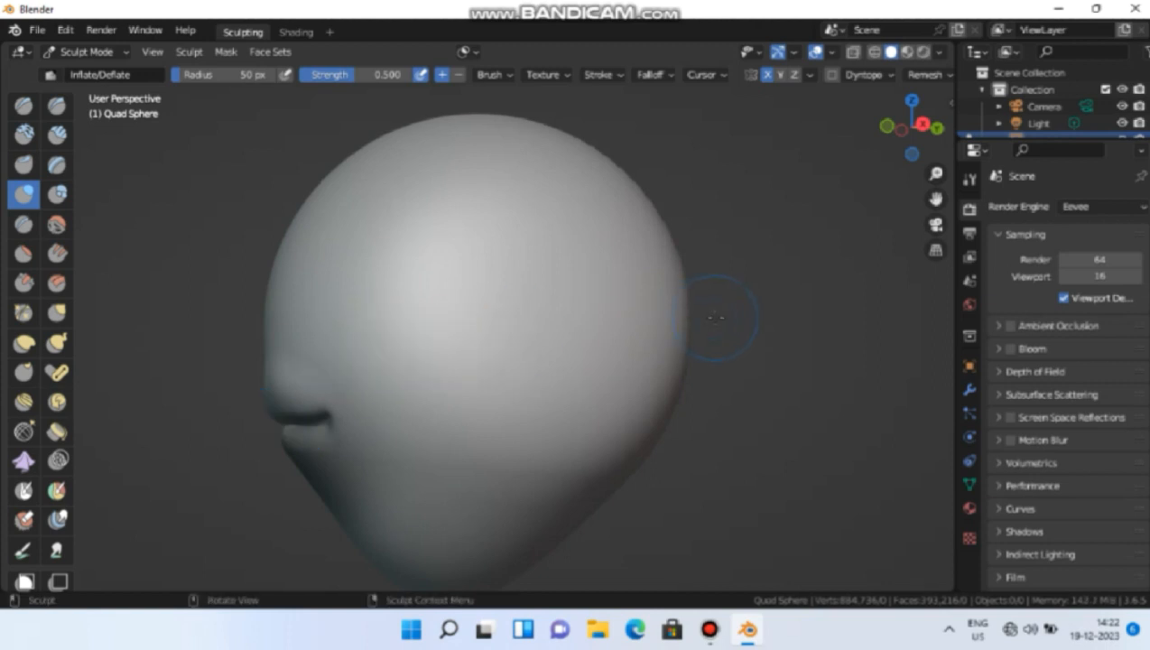
pyautogui.moveTo(607, 304); pyautogui.dragTo(735, 300, button='middle')
pyautogui.press('KP_1')
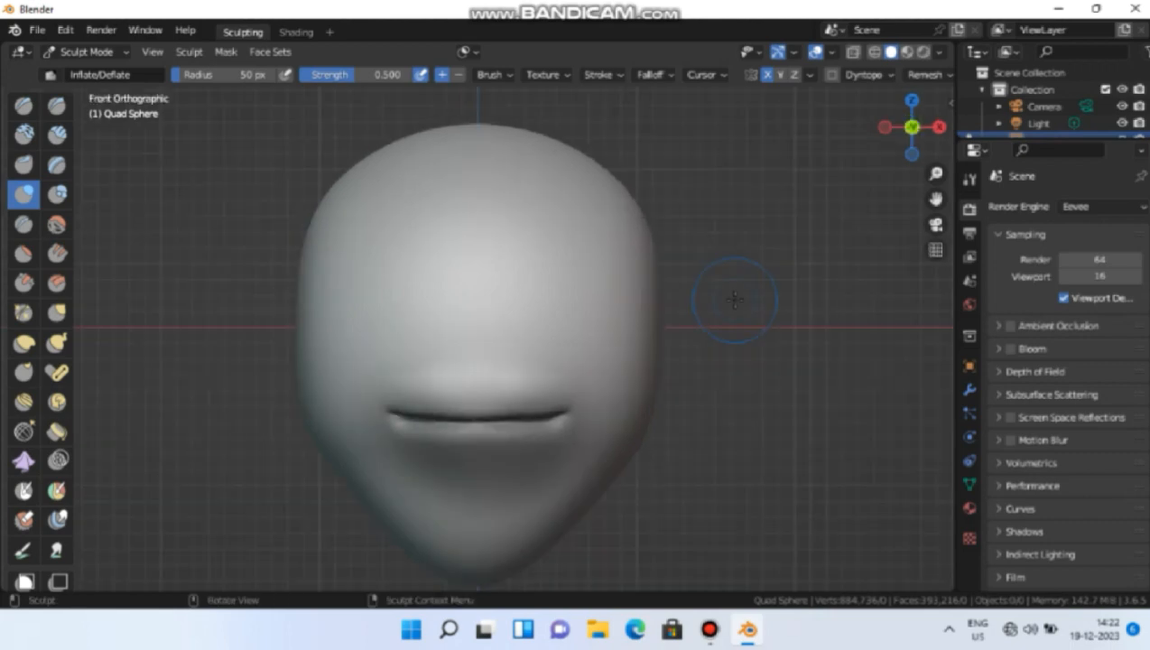
# Clear the mask from the lower face.
pyautogui.scroll(1, 455, 553)
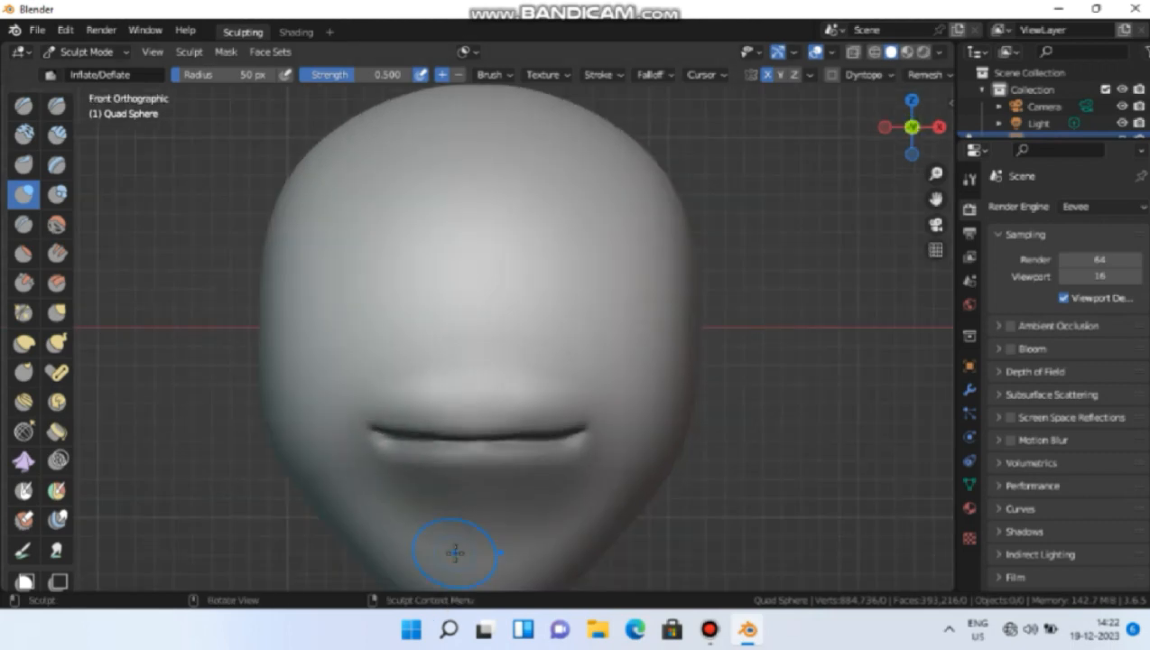
pyautogui.press('alt')
pyautogui.hotkey('alt', 'm')
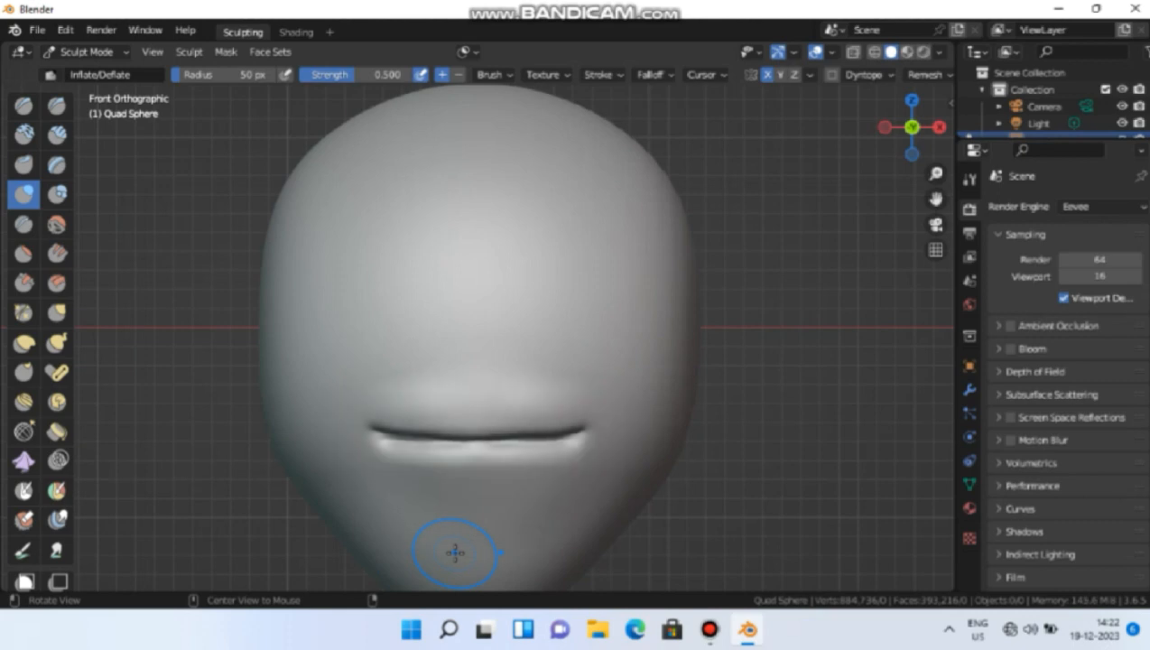
# Deepen the line between the lips with the Crease brush at a radius of 22 px.
pyautogui.scroll(1, 473, 516)
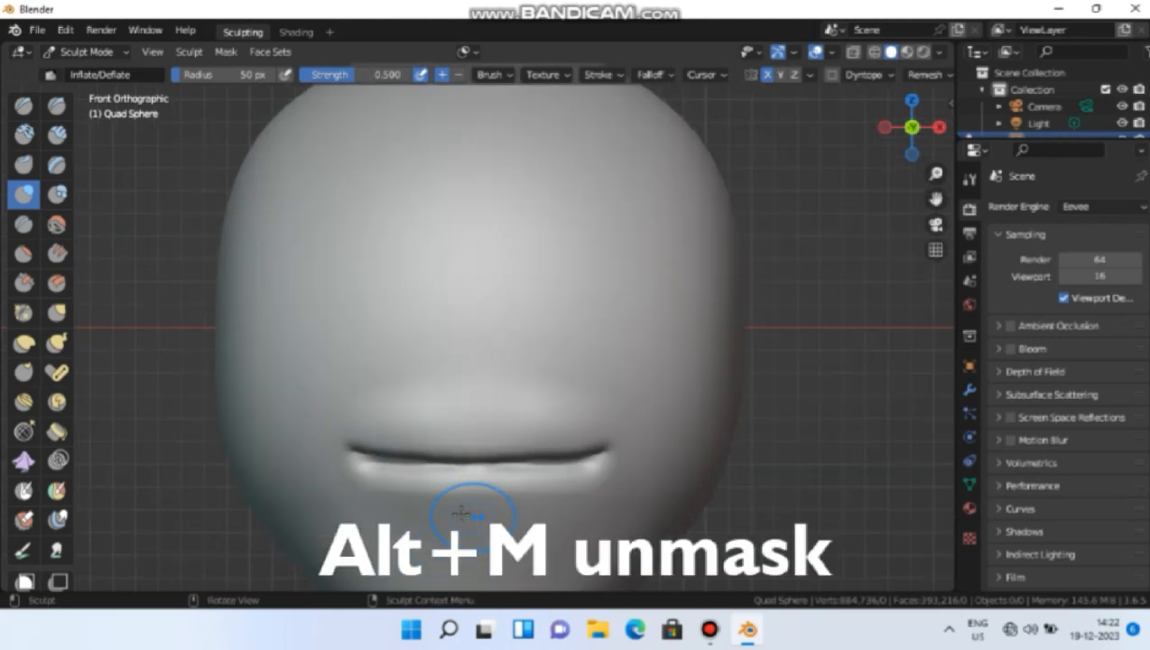
pyautogui.keyDown('shift'); pyautogui.moveTo(436, 501); pyautogui.dragTo(474, 398, button='middle'); pyautogui.keyUp('shift')
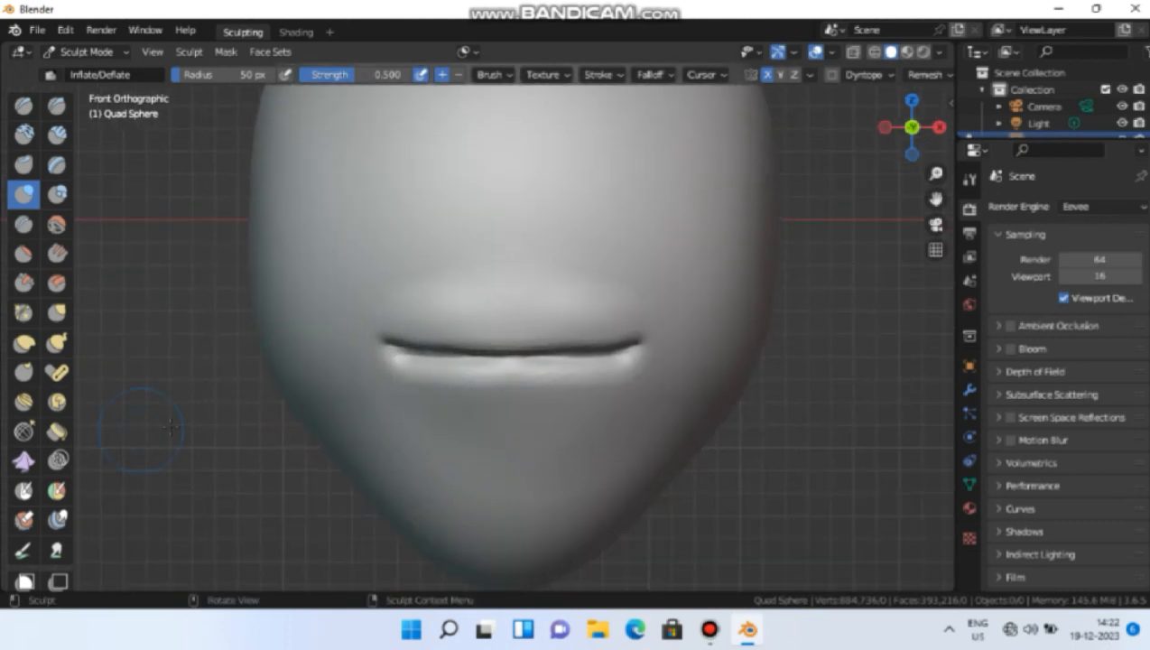
pyautogui.click(24, 224)
pyautogui.click(258, 74)
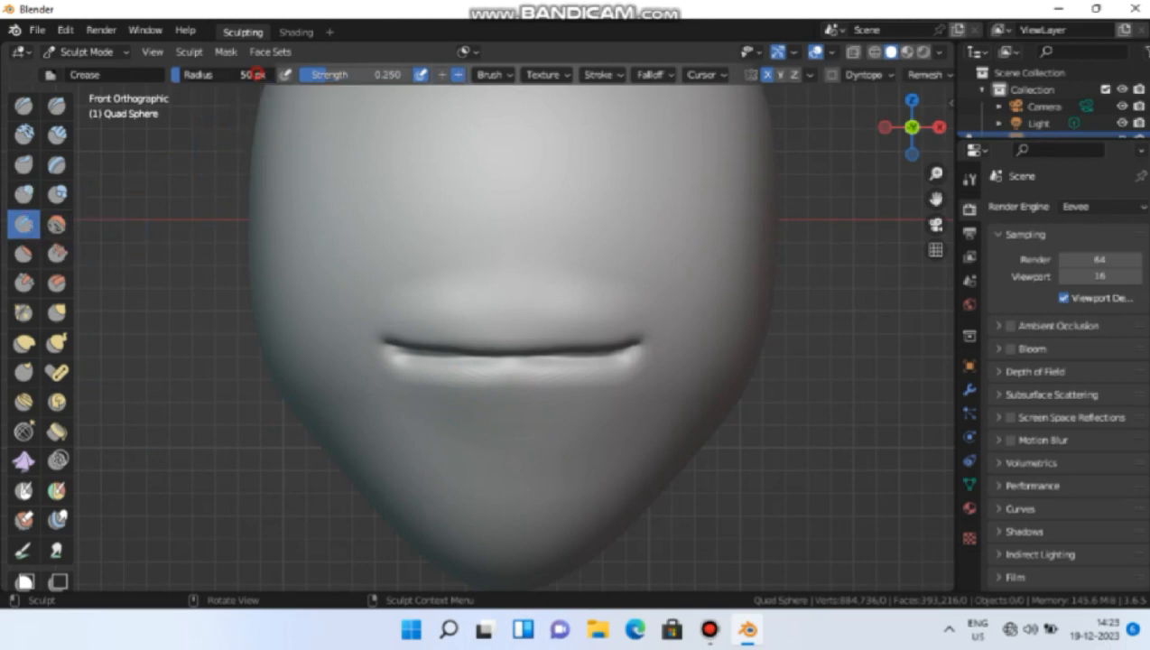
pyautogui.write('22')
pyautogui.press('Return')
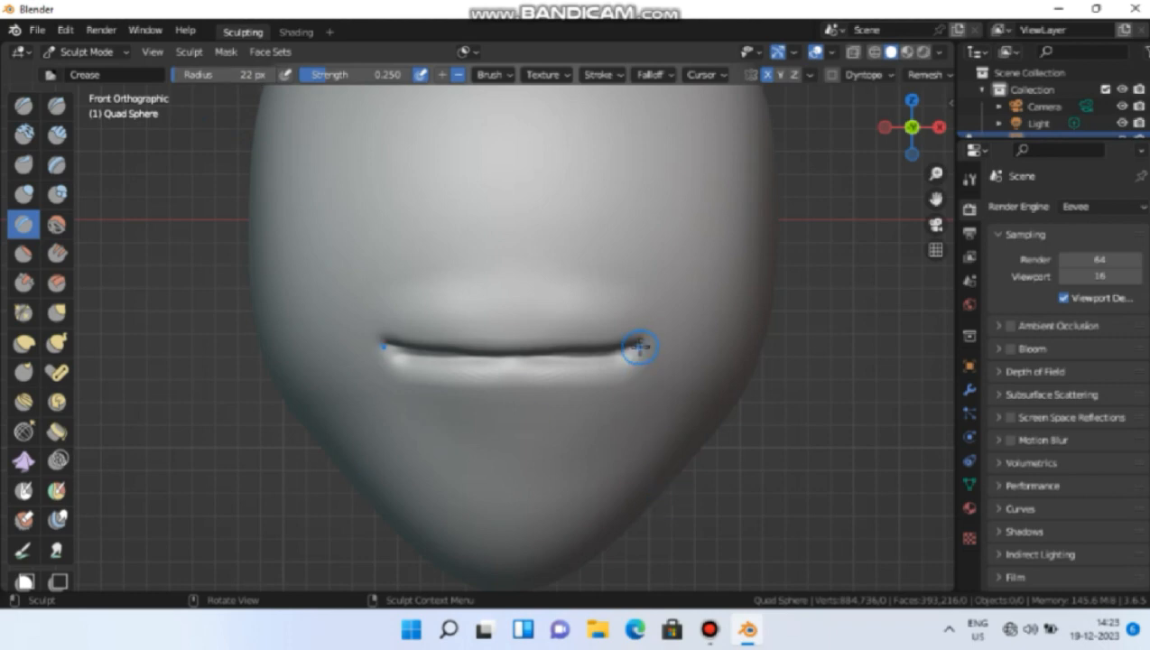
pyautogui.moveTo(639, 341); pyautogui.dragTo(500, 355)
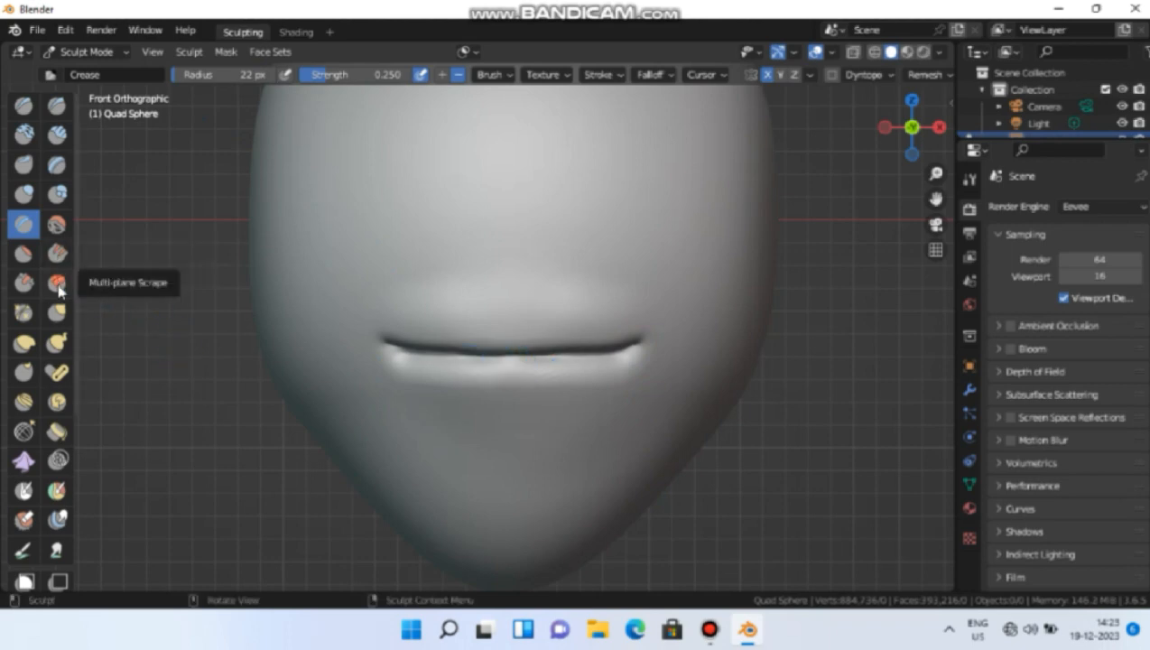
# Soften the mouth line and its corners with the Smooth brush at a radius of 50 px.
pyautogui.click(56, 226)
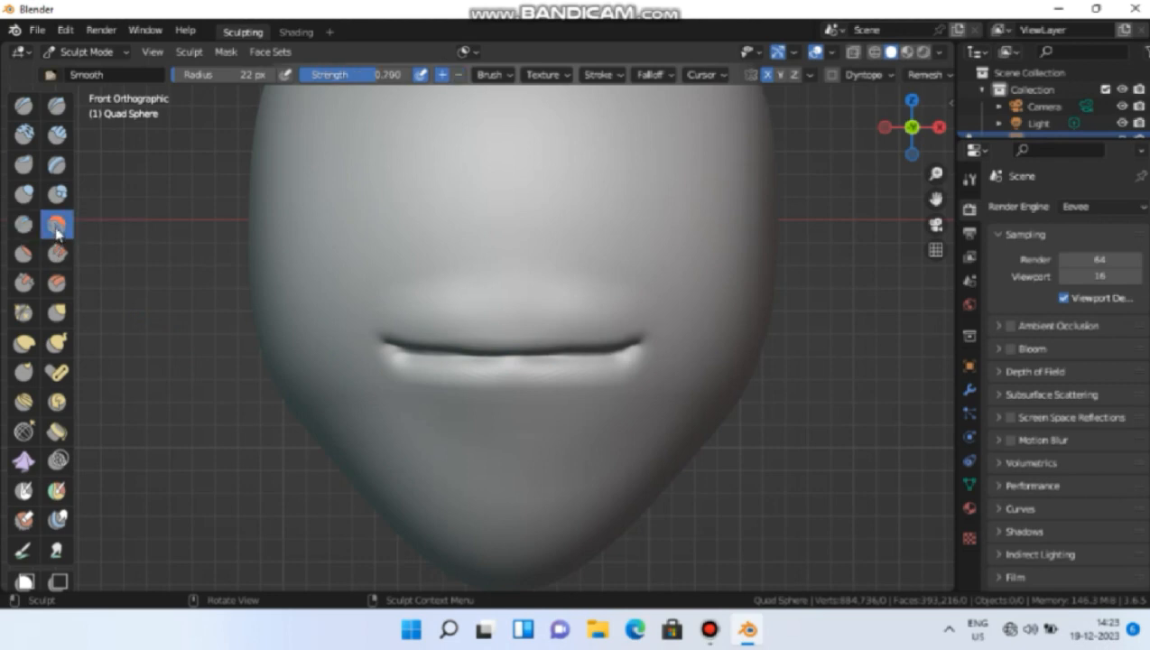
pyautogui.click(264, 77)
pyautogui.write('5')
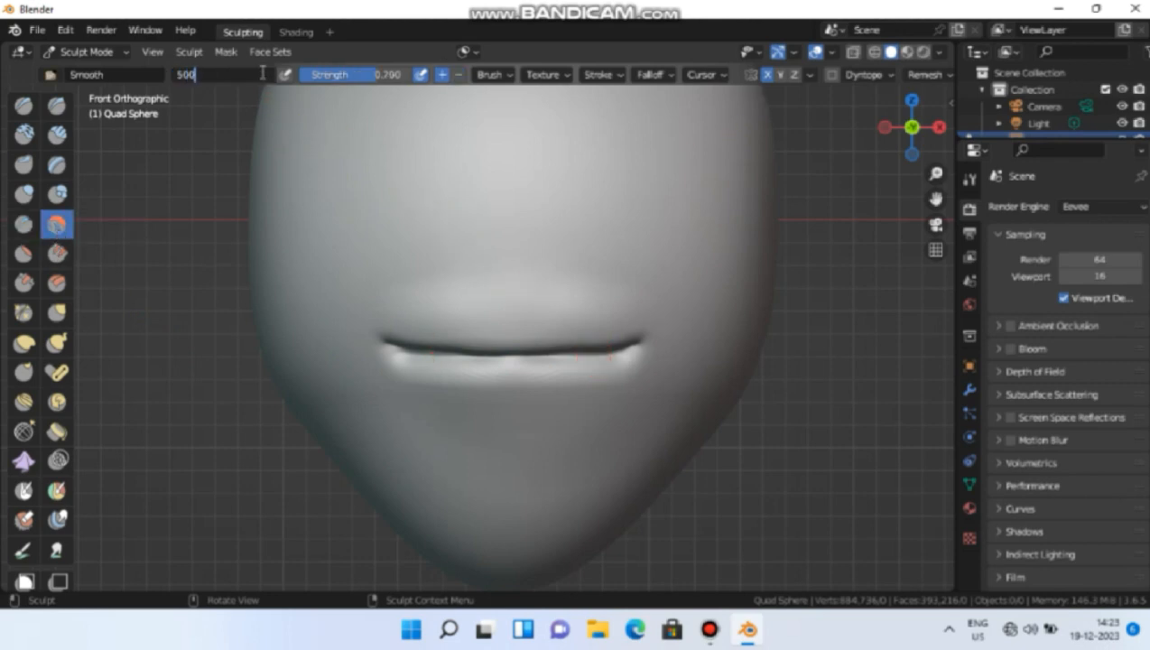
pyautogui.write('00')
pyautogui.press('BackSpace')
pyautogui.press('Return')
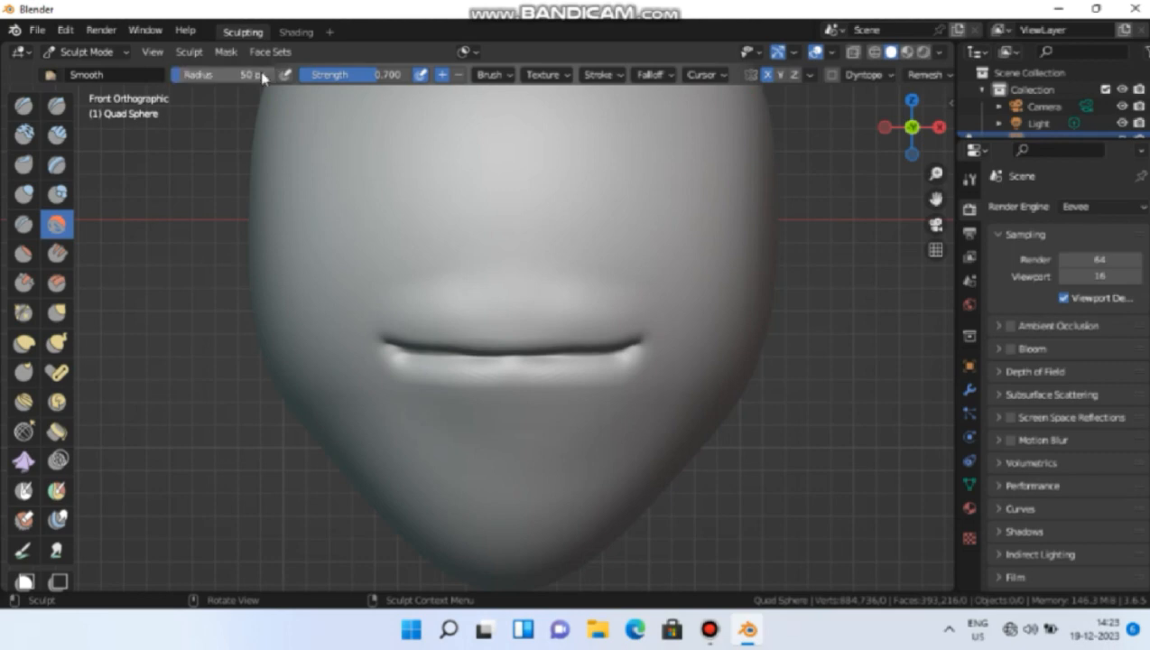
pyautogui.moveTo(566, 341)
pyautogui.mouseDown()
pyautogui.moveTo(634, 339)
pyautogui.moveTo(494, 344)
pyautogui.mouseUp()
pyautogui.moveTo(630, 360)
pyautogui.mouseDown()
pyautogui.moveTo(475, 360)
pyautogui.moveTo(604, 359)
pyautogui.moveTo(624, 343)
pyautogui.mouseUp()
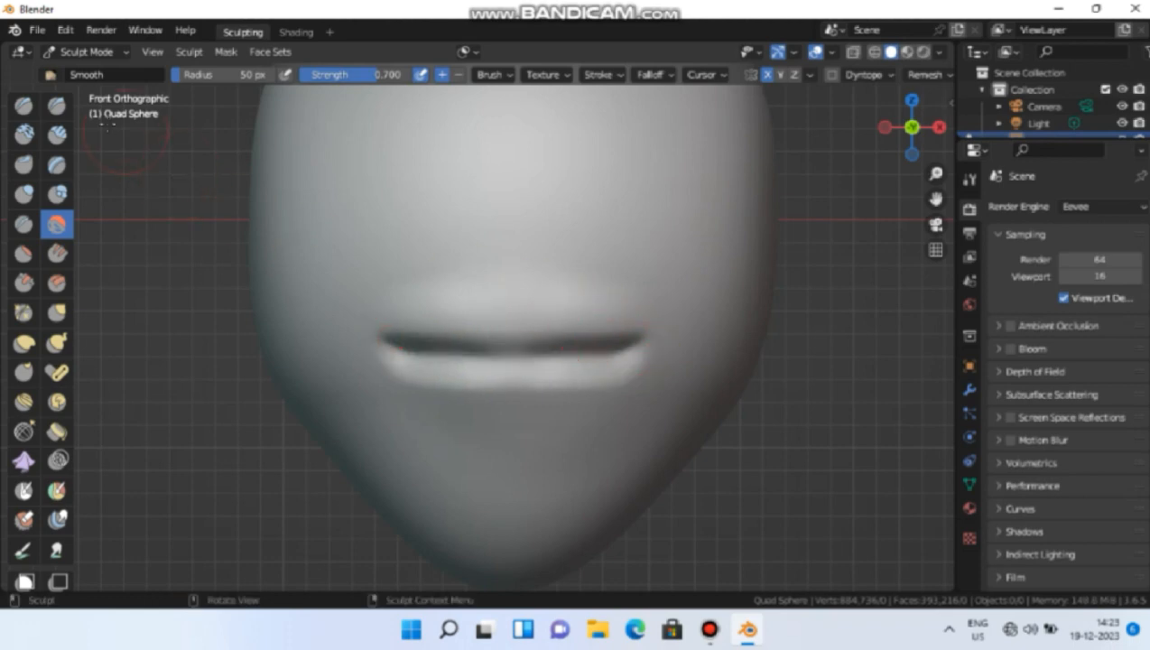
# Sharpen the line between the lips and the lower lip's outline with the Crease brush at a radius of 22 px.
pyautogui.click(24, 225)
pyautogui.click(232, 72)
pyautogui.write('2')
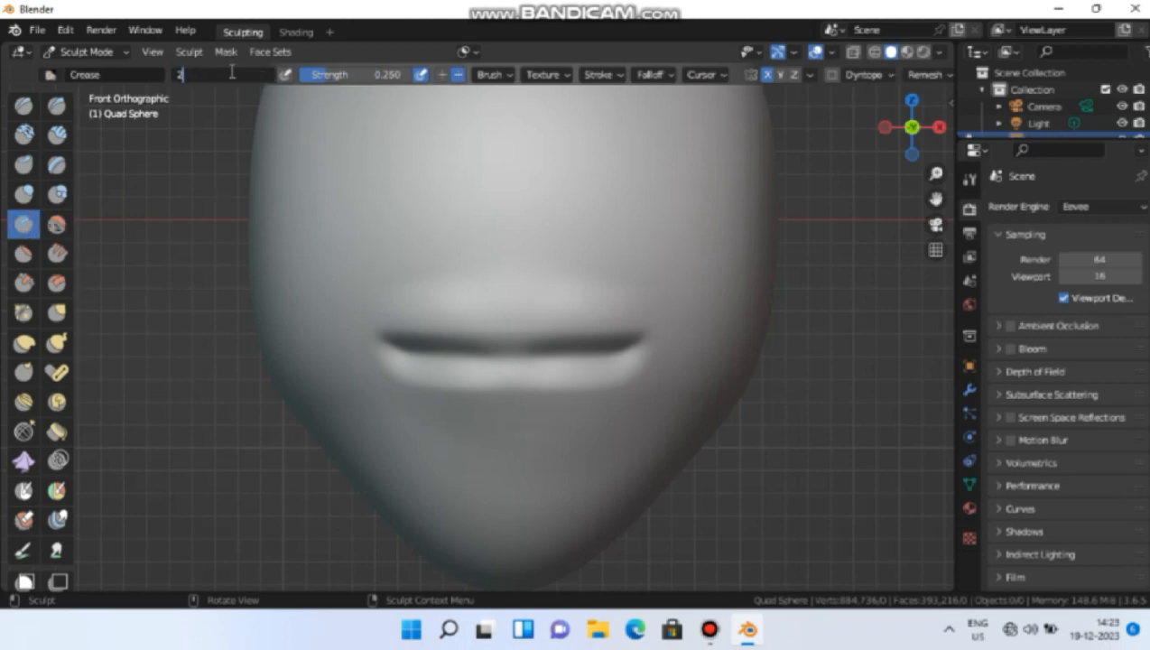
pyautogui.write('2')
pyautogui.press('Return')
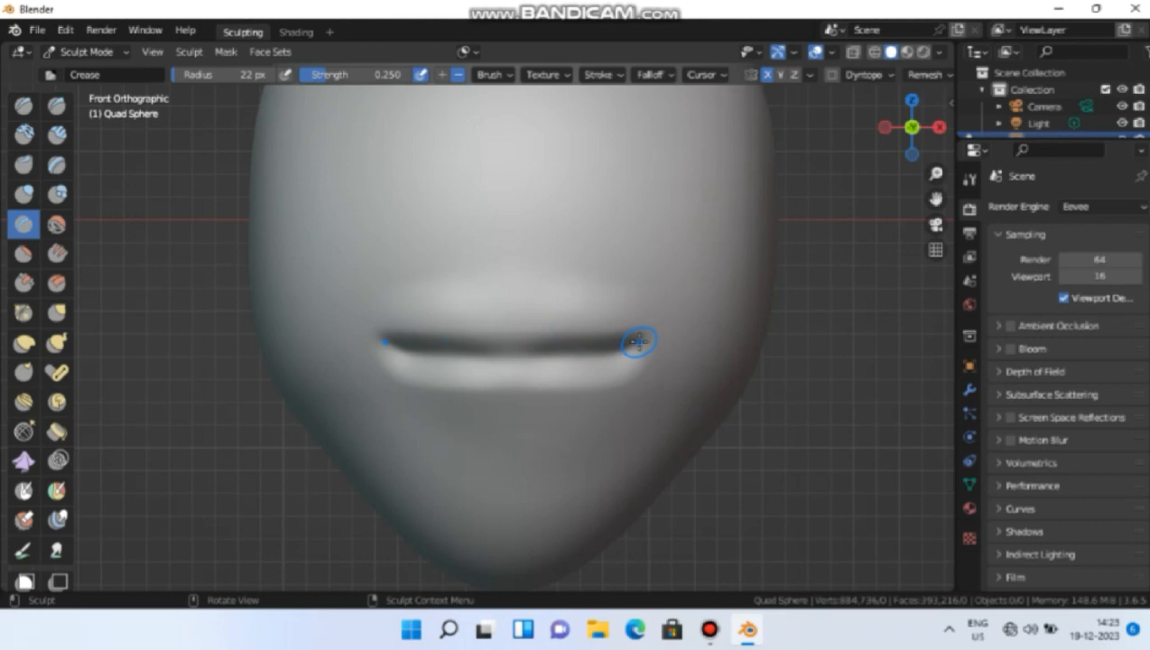
pyautogui.moveTo(638, 341); pyautogui.dragTo(492, 355)
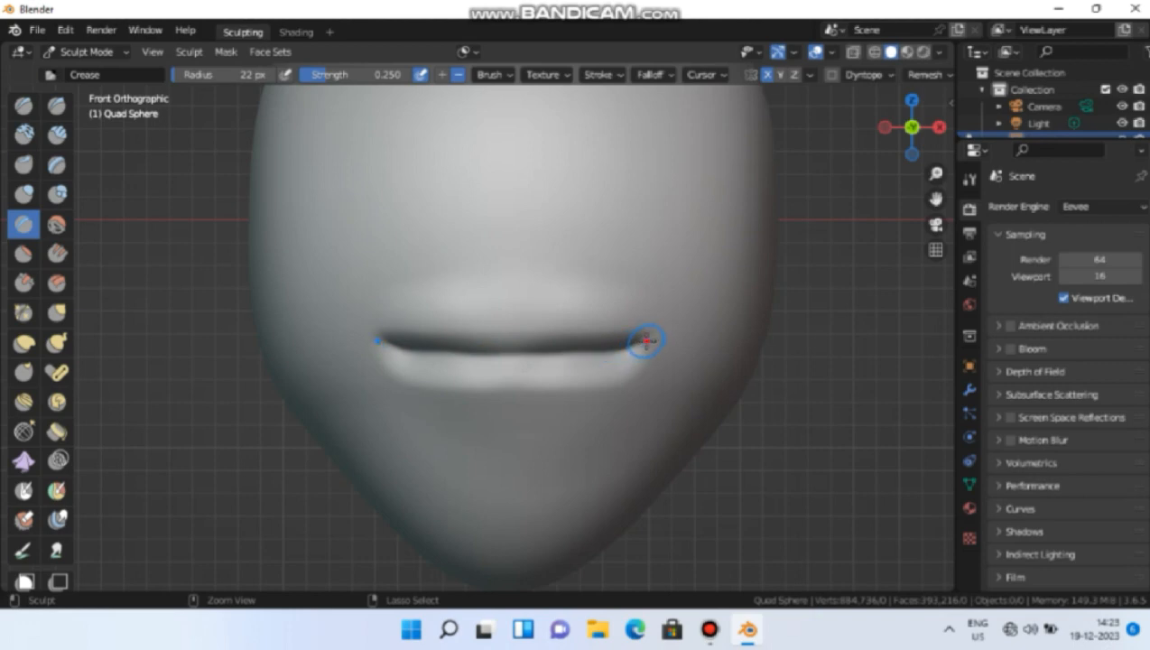
pyautogui.moveTo(646, 341)
pyautogui.mouseDown()
pyautogui.moveTo(596, 379)
pyautogui.moveTo(499, 384)
pyautogui.mouseUp()
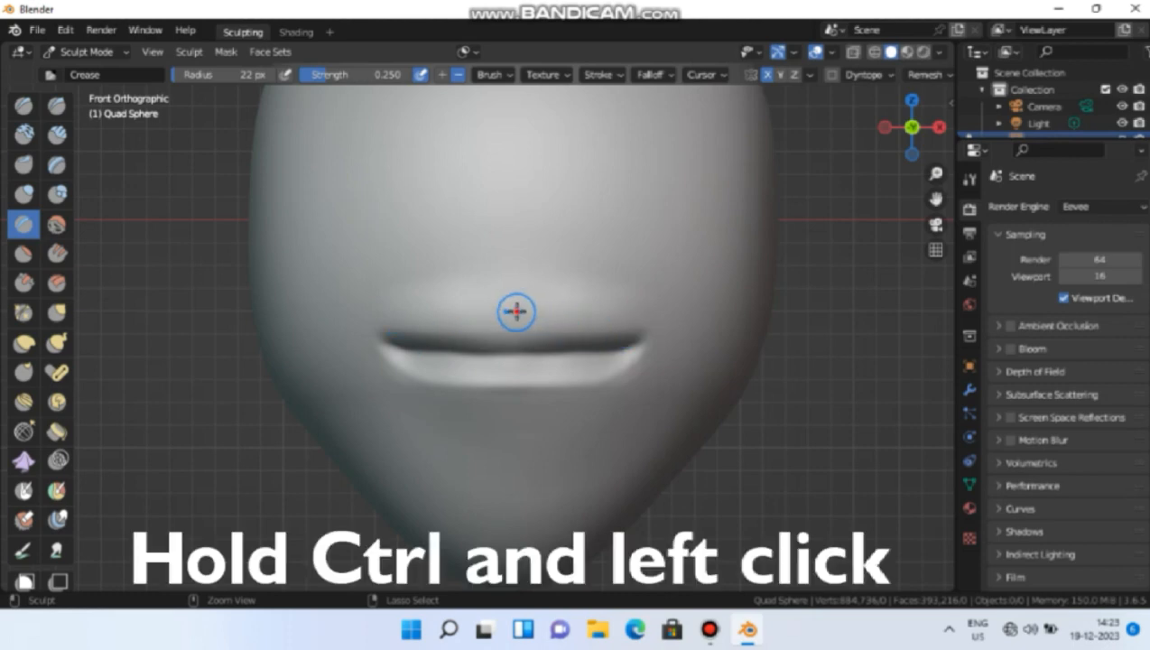
# Raise a cupid's bow along the upper lip's edge with inverted Crease strokes, and crease the lower lip's edge from the mouth corners to the middle.
pyautogui.moveTo(516, 311)
pyautogui.keyDown('ctrl'); pyautogui.mouseDown()
pyautogui.moveTo(549, 326)
pyautogui.moveTo(647, 328)
pyautogui.mouseUp(); pyautogui.keyUp('ctrl')
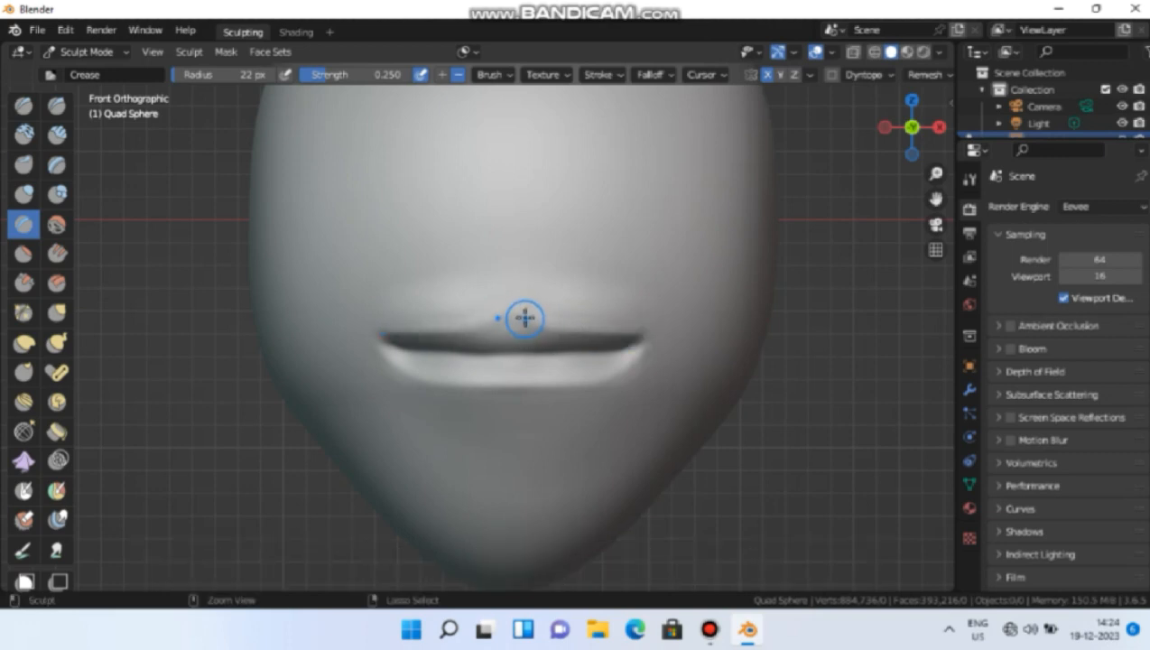
pyautogui.moveTo(512, 312)
pyautogui.keyDown('ctrl'); pyautogui.mouseDown()
pyautogui.moveTo(651, 335)
pyautogui.moveTo(599, 377)
pyautogui.moveTo(534, 380)
pyautogui.mouseUp(); pyautogui.keyUp('ctrl')
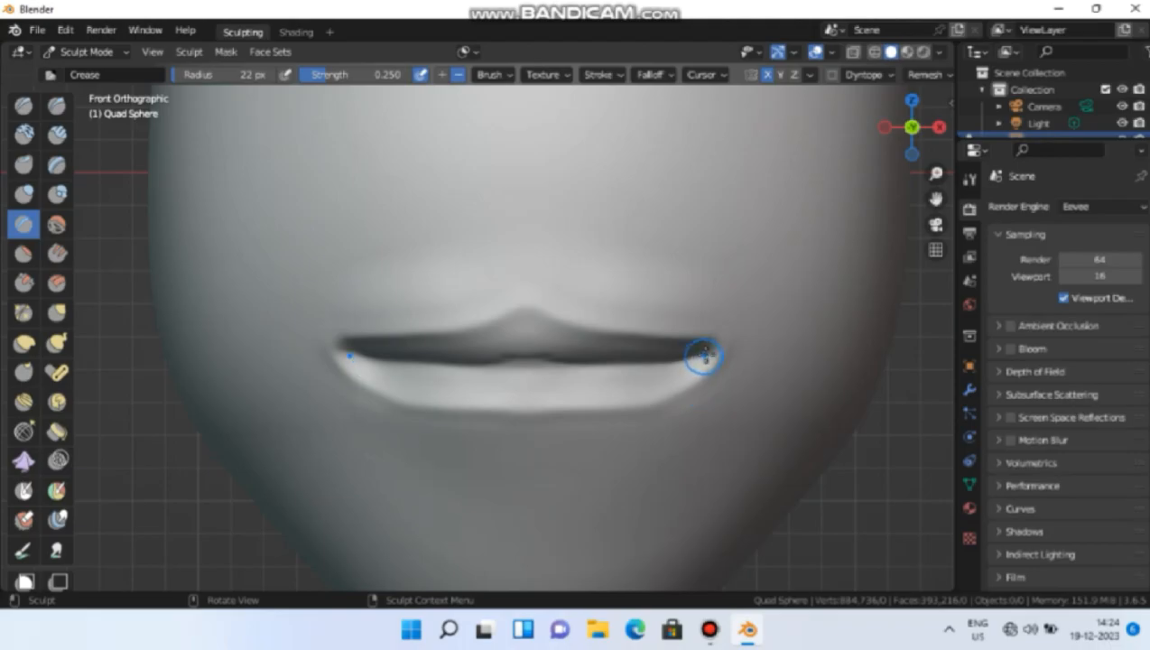
pyautogui.moveTo(705, 355)
pyautogui.mouseDown()
pyautogui.moveTo(689, 379)
pyautogui.moveTo(709, 373)
pyautogui.mouseUp()
pyautogui.moveTo(699, 382)
pyautogui.mouseDown()
pyautogui.moveTo(704, 354)
pyautogui.moveTo(692, 384)
pyautogui.moveTo(522, 408)
pyautogui.mouseUp()
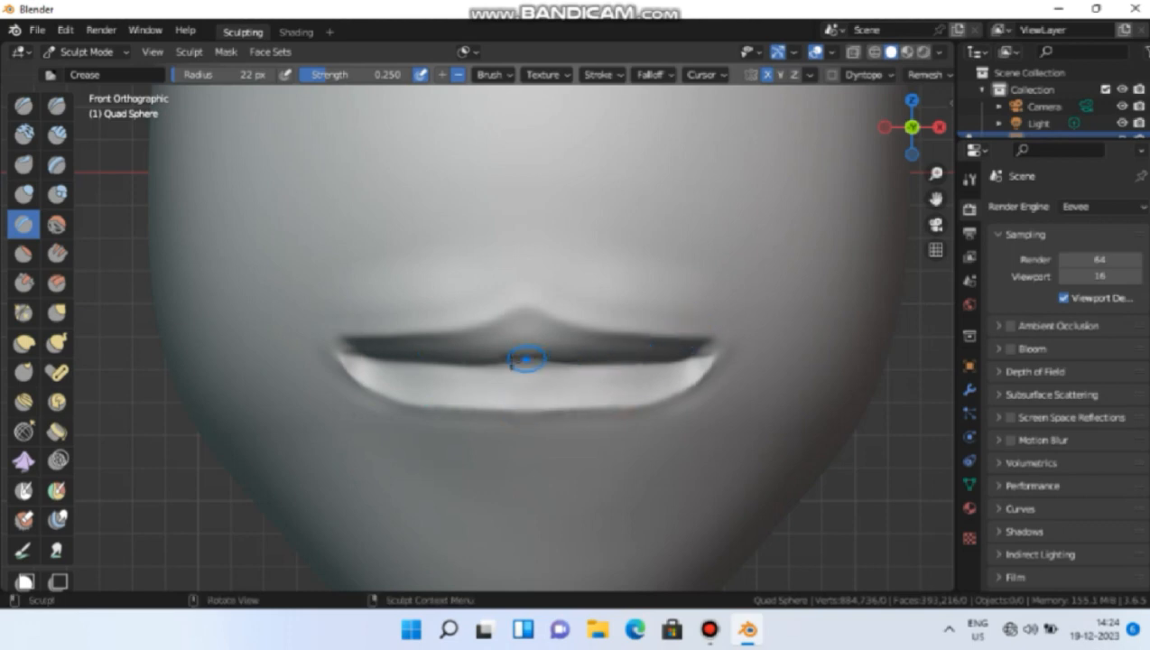
# Reshape the upper lip, mouth corners and lower lip edge into a curved outline with the Grab brush at a radius of 100 px.
pyautogui.click(56, 312)
pyautogui.click(251, 74)
pyautogui.write('1')
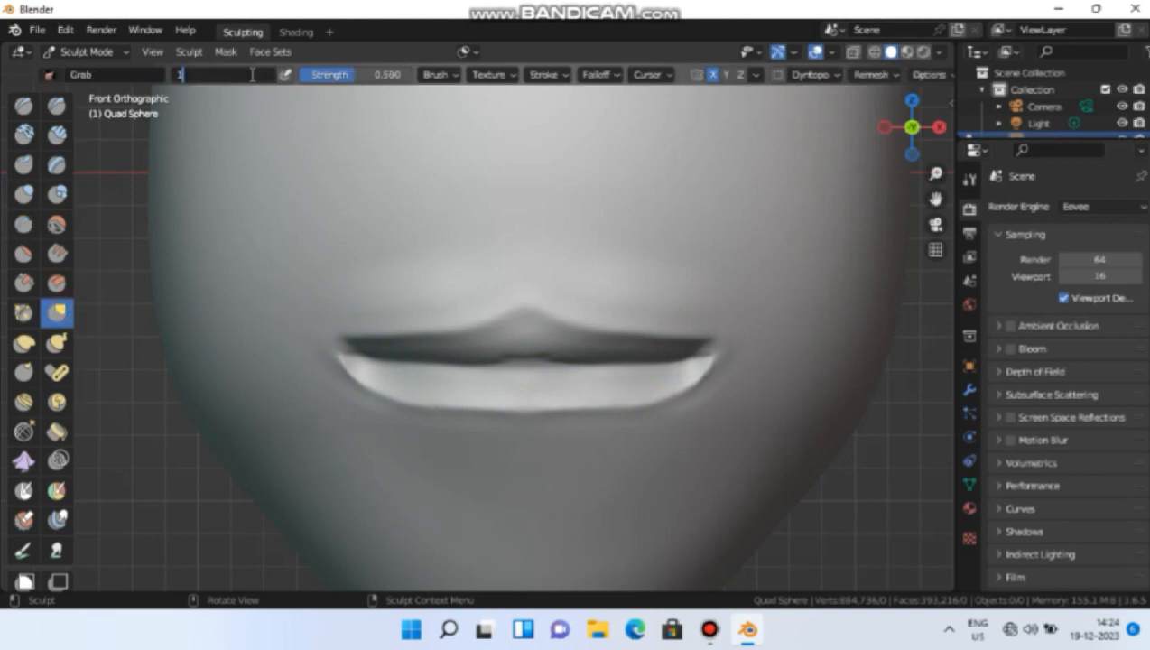
pyautogui.write('00')
pyautogui.press('Return')
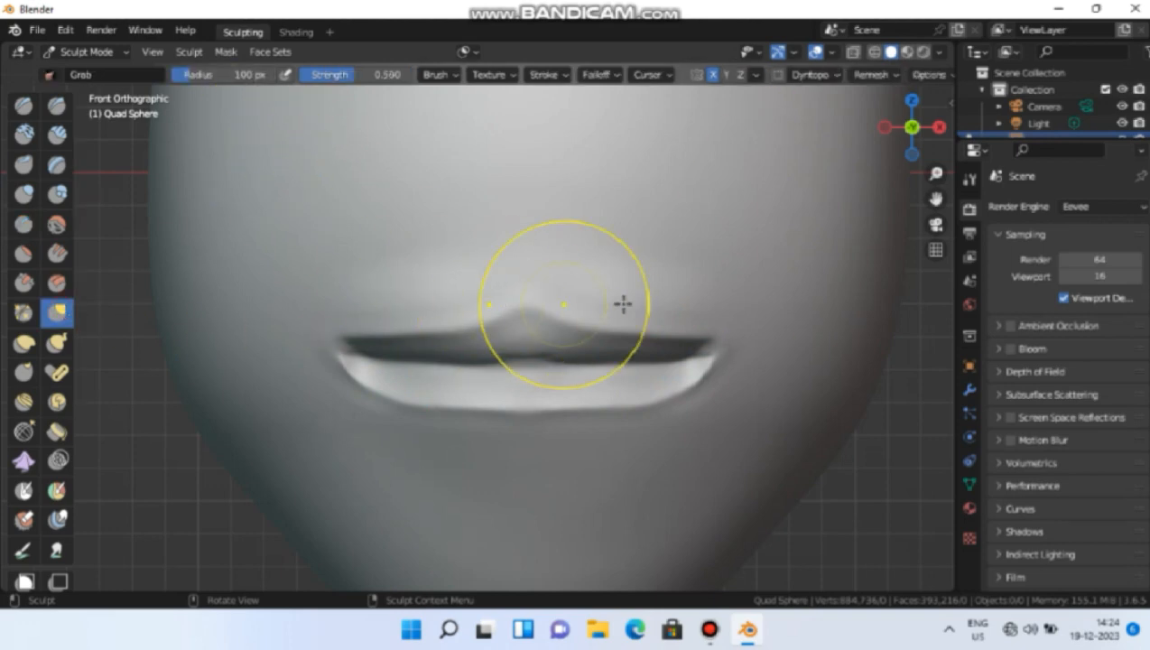
pyautogui.moveTo(567, 323); pyautogui.dragTo(618, 330)
pyautogui.moveTo(705, 342)
pyautogui.mouseDown()
pyautogui.moveTo(710, 332)
pyautogui.moveTo(694, 360)
pyautogui.mouseUp()
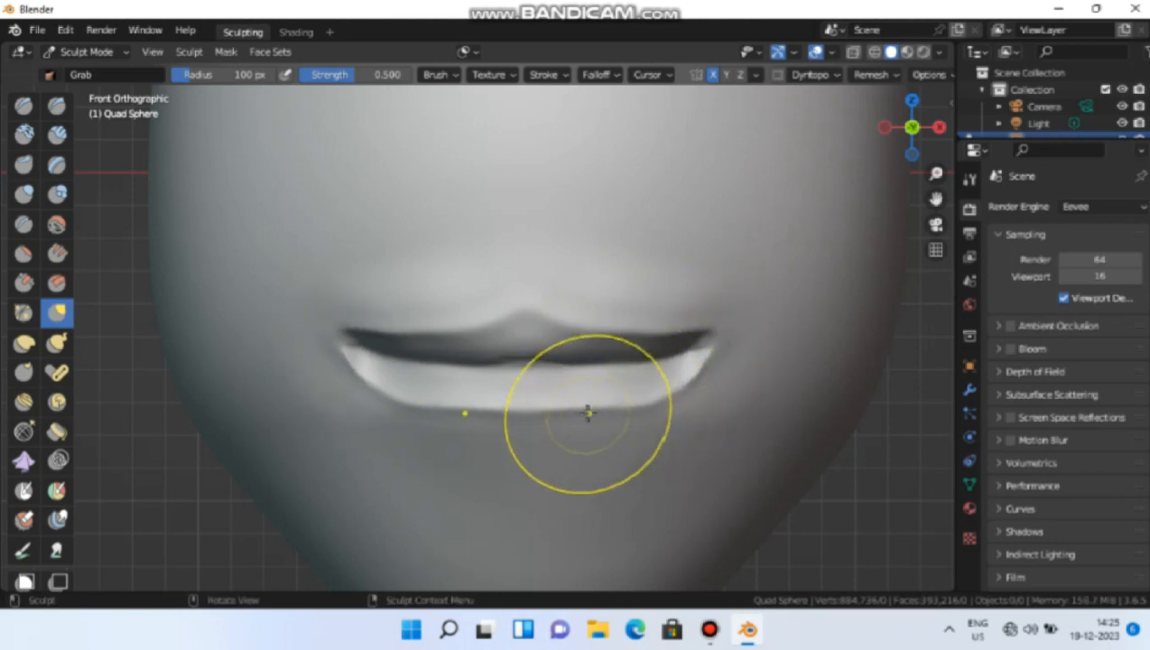
pyautogui.moveTo(588, 413); pyautogui.dragTo(589, 424)
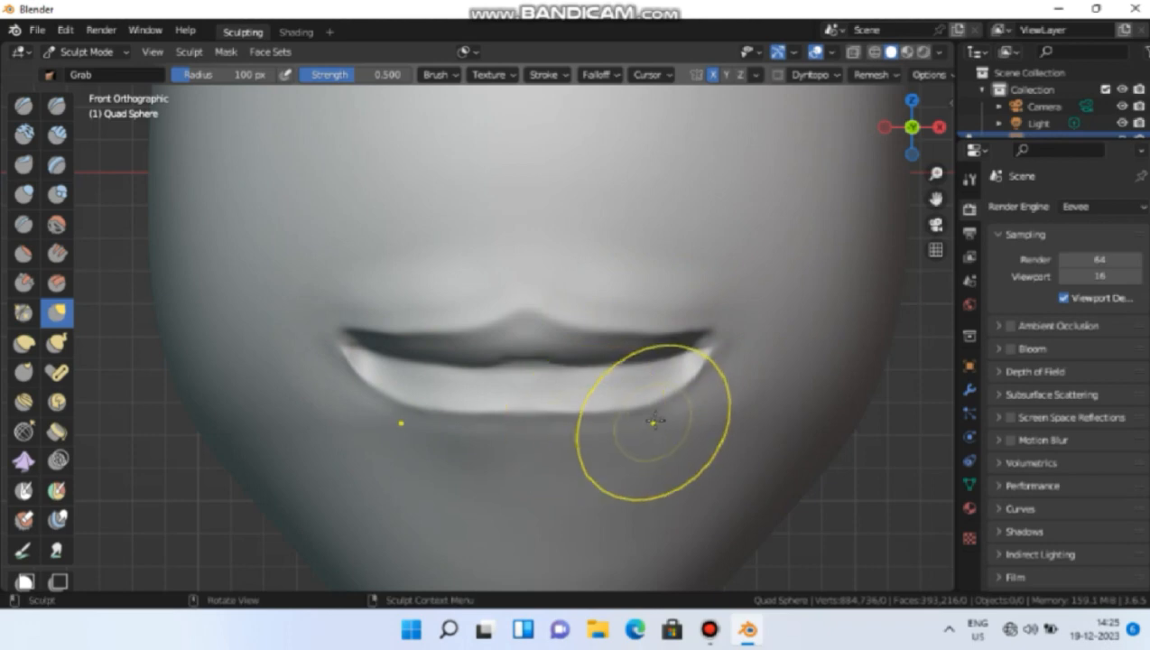
pyautogui.moveTo(656, 412); pyautogui.dragTo(655, 403)
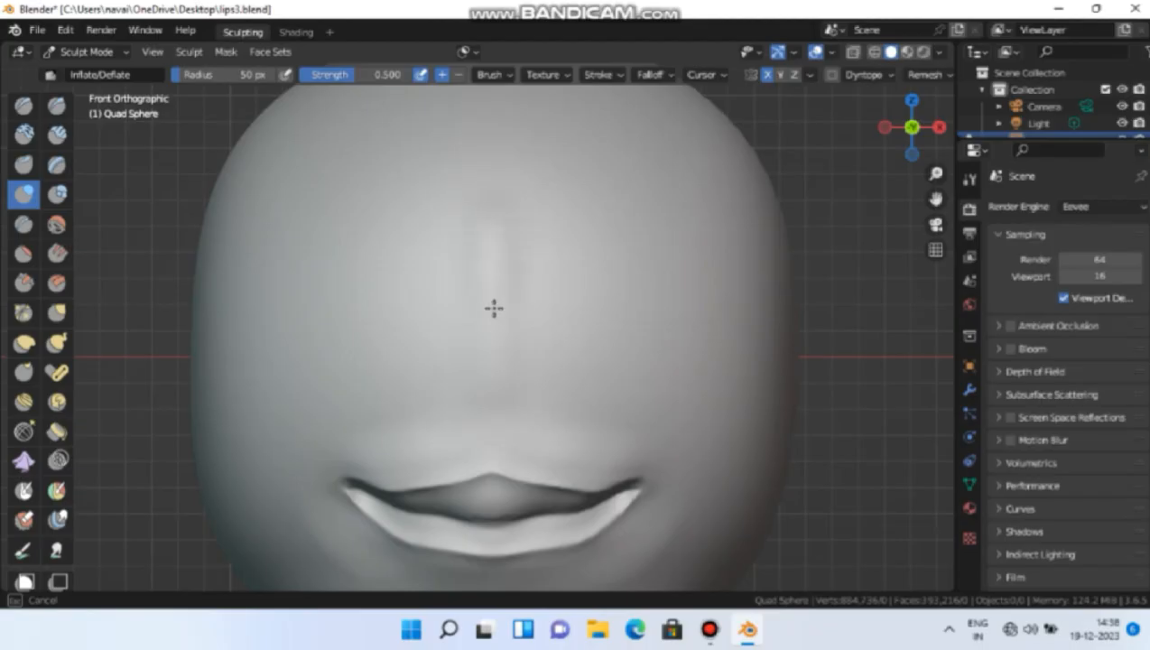
# Build up a vertical nose ridge above the upper lip with the Inflate/Deflate brush at a radius of 50 px, adding volume at its lower end.
pyautogui.moveTo(485, 378)
pyautogui.mouseDown()
pyautogui.moveTo(499, 231)
pyautogui.moveTo(495, 393)
pyautogui.mouseUp()
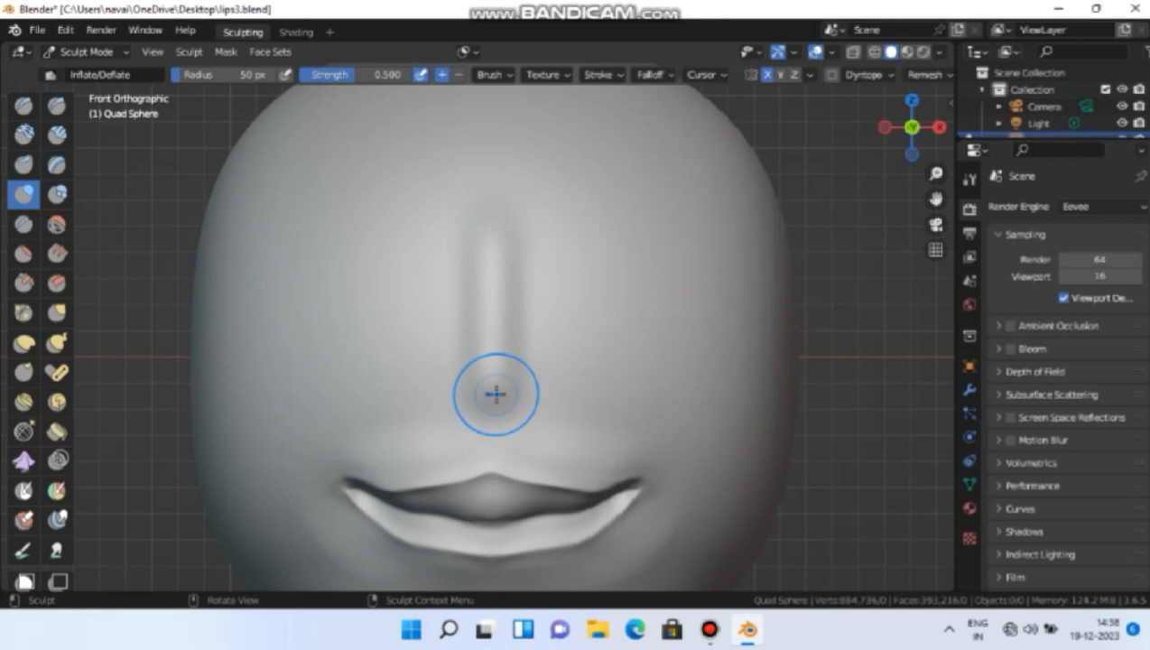
pyautogui.press('KP_3')
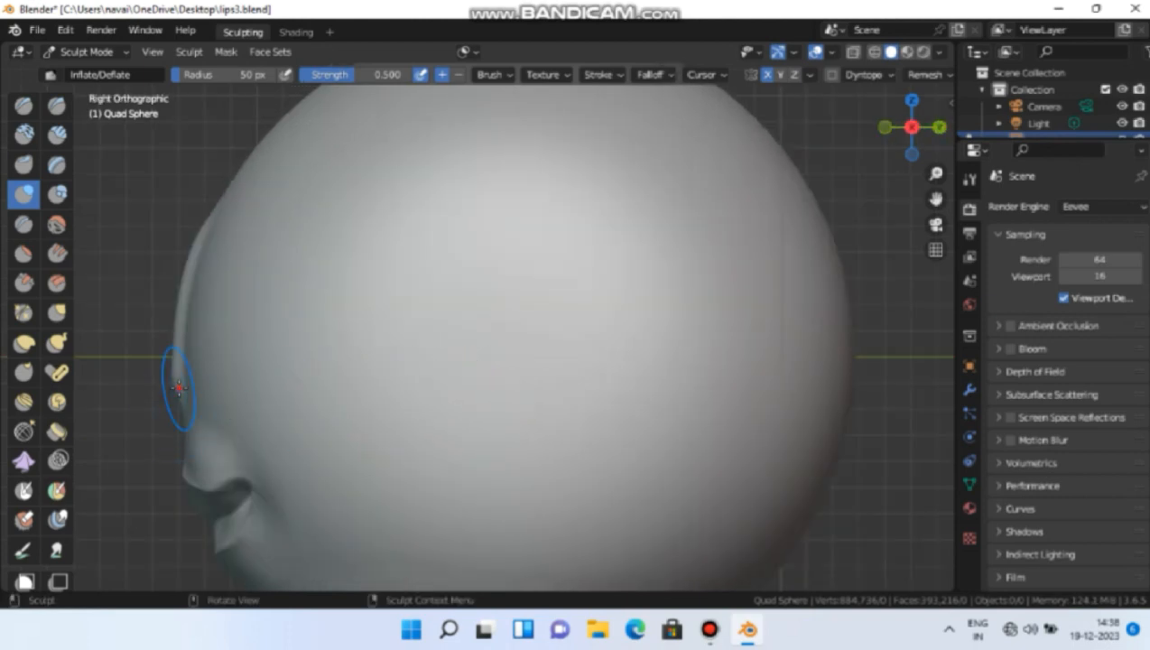
pyautogui.moveTo(179, 388); pyautogui.dragTo(179, 385)
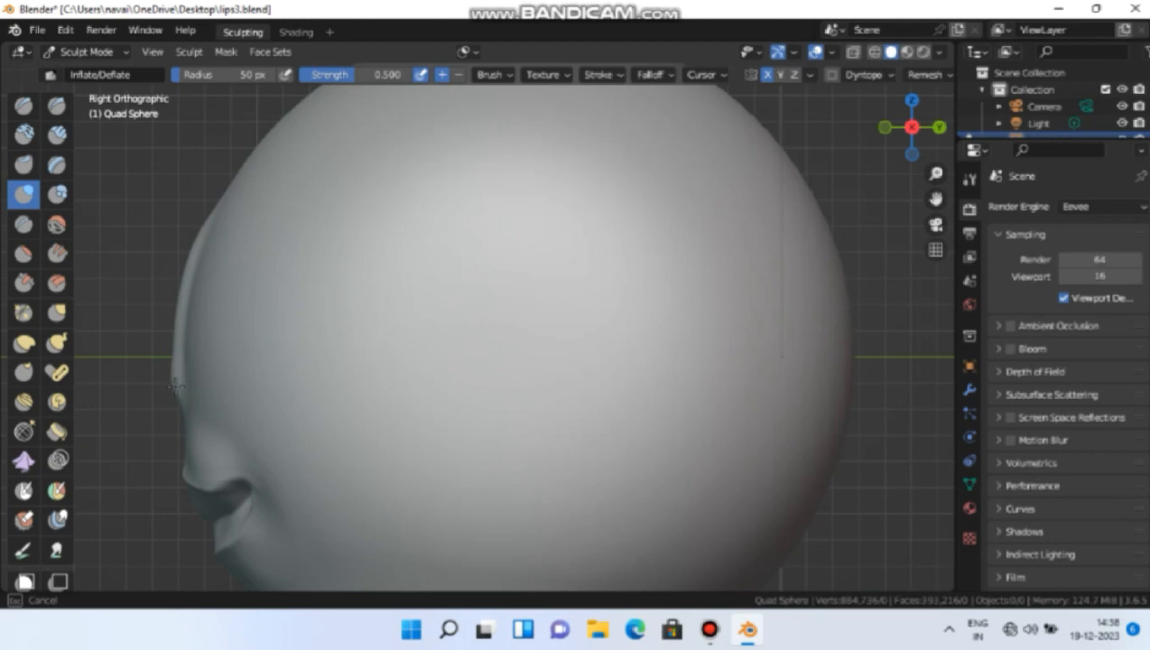
pyautogui.moveTo(181, 390); pyautogui.dragTo(180, 382)
# Thicken the nose tip from the front with the Inflate/Deflate brush at a radius of 50 px.
pyautogui.moveTo(179, 382)
pyautogui.mouseDown(button='middle')
pyautogui.moveTo(275, 404)
pyautogui.moveTo(342, 388)
pyautogui.moveTo(330, 378)
pyautogui.mouseUp(button='middle')
pyautogui.keyDown('alt'); pyautogui.moveTo(331, 378); pyautogui.dragTo(233, 382); pyautogui.keyUp('alt')
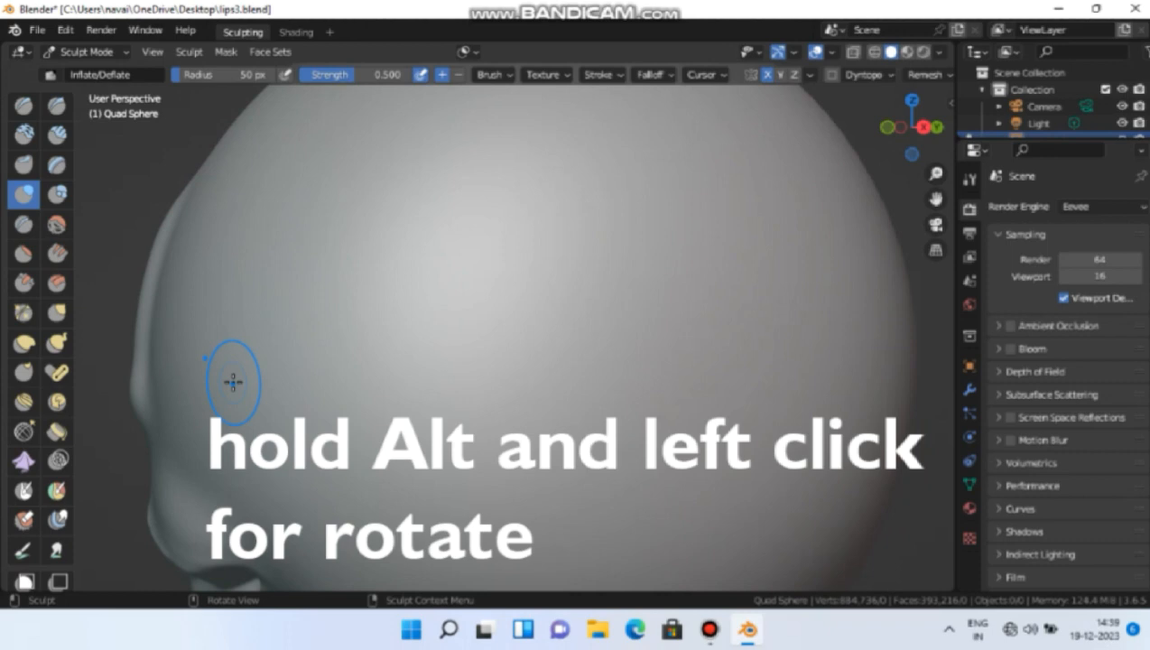
pyautogui.press('KP_5')
pyautogui.press('KP_1')
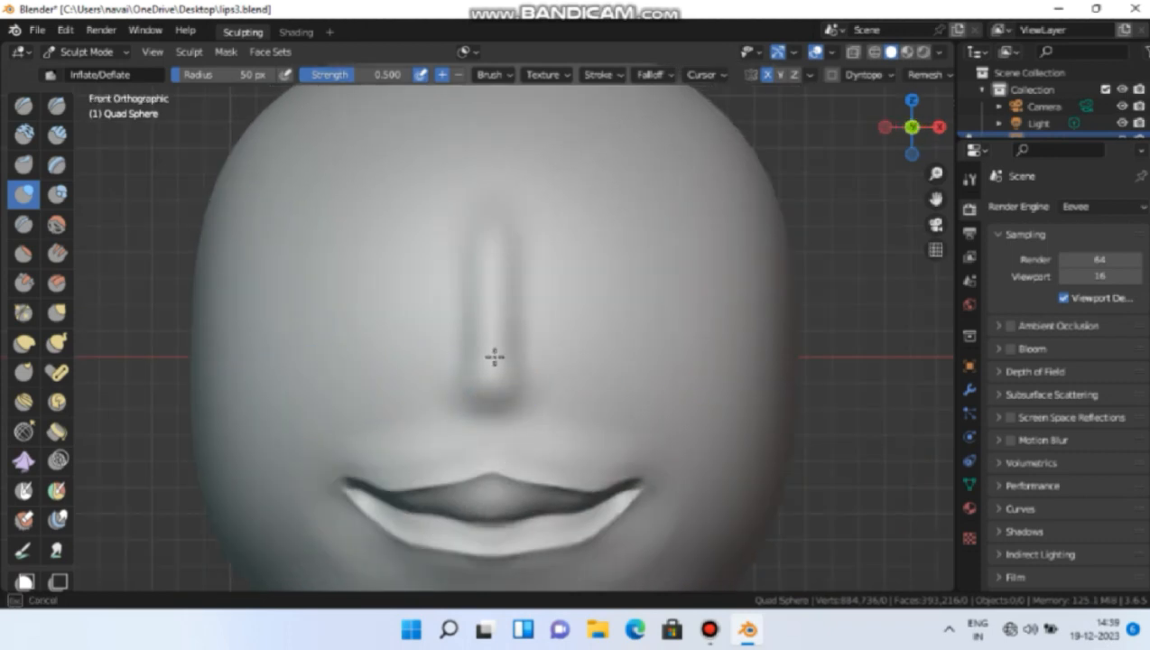
pyautogui.moveTo(490, 376)
pyautogui.mouseDown()
pyautogui.moveTo(496, 275)
pyautogui.moveTo(492, 355)
pyautogui.mouseUp()
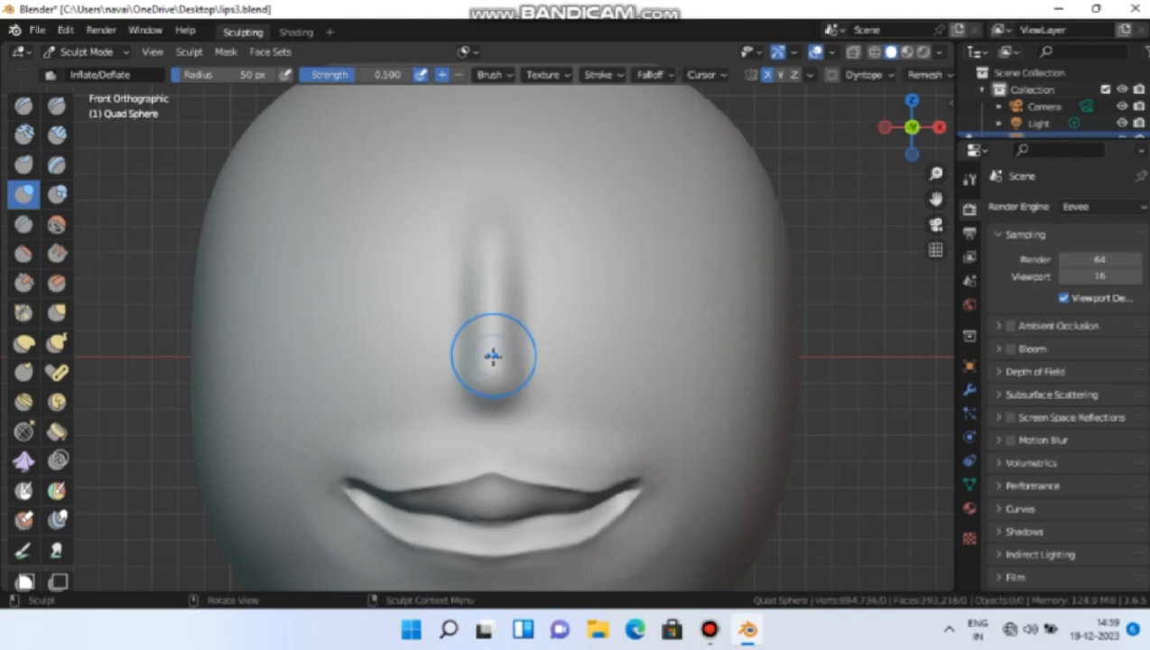
# Pull the nose tip forward and down and shape the bridge in side profile with the Grab brush at a radius of 100 px.
pyautogui.moveTo(493, 359); pyautogui.dragTo(357, 368, button='middle')
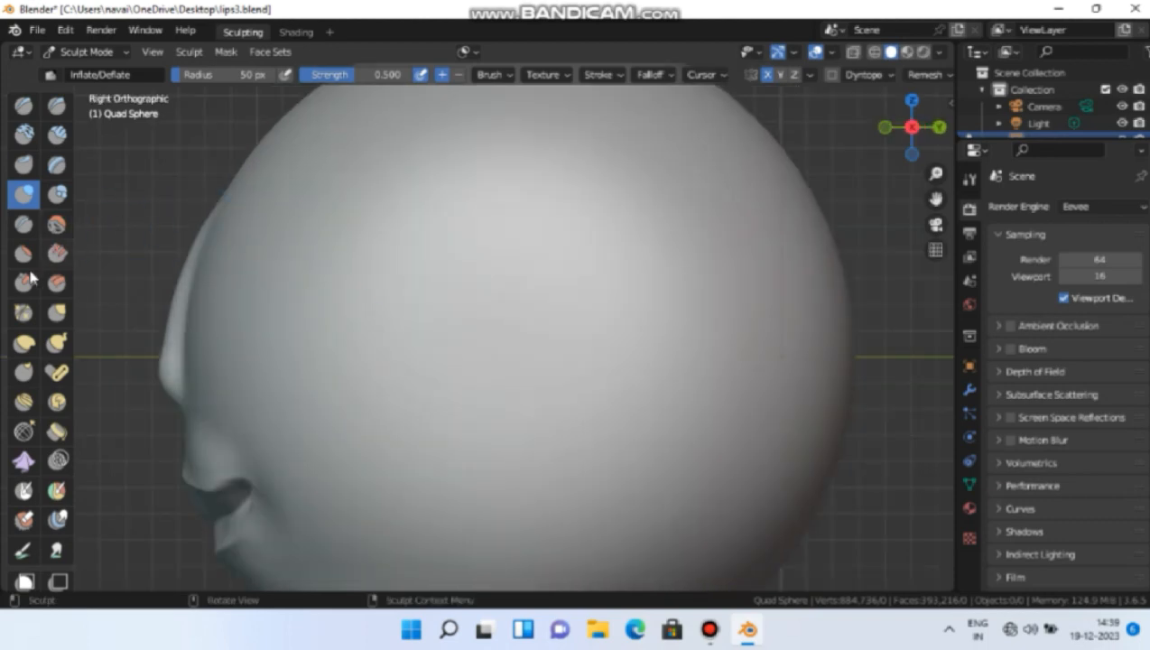
pyautogui.click(57, 313)
pyautogui.click(213, 74)
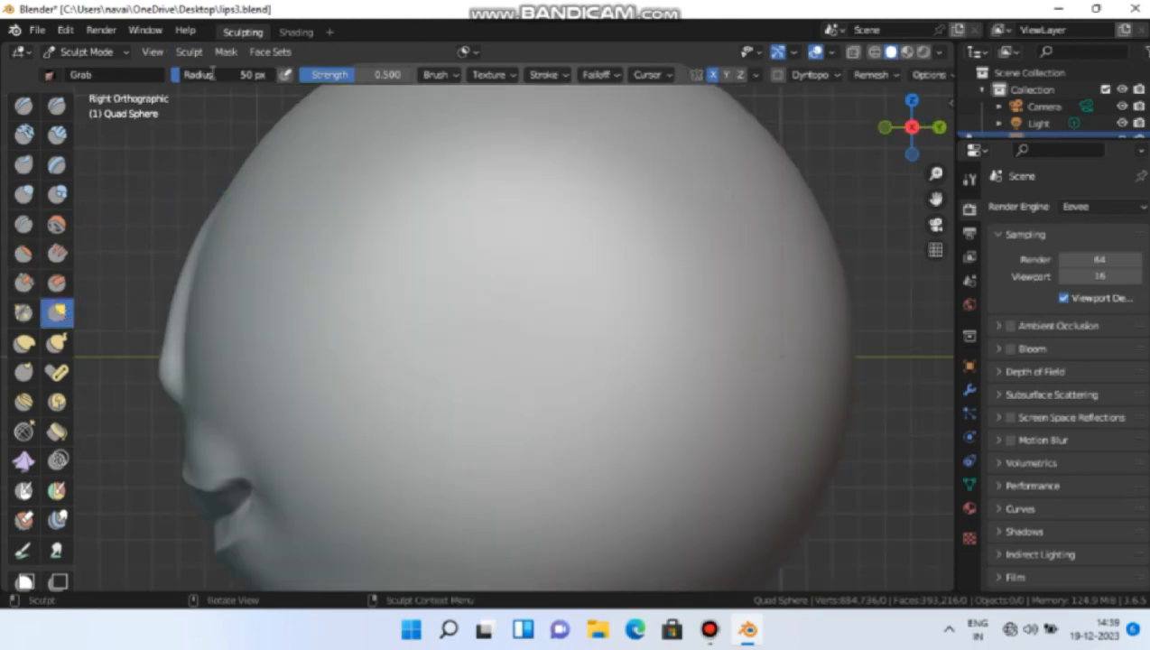
pyautogui.write('100')
pyautogui.press('Return')
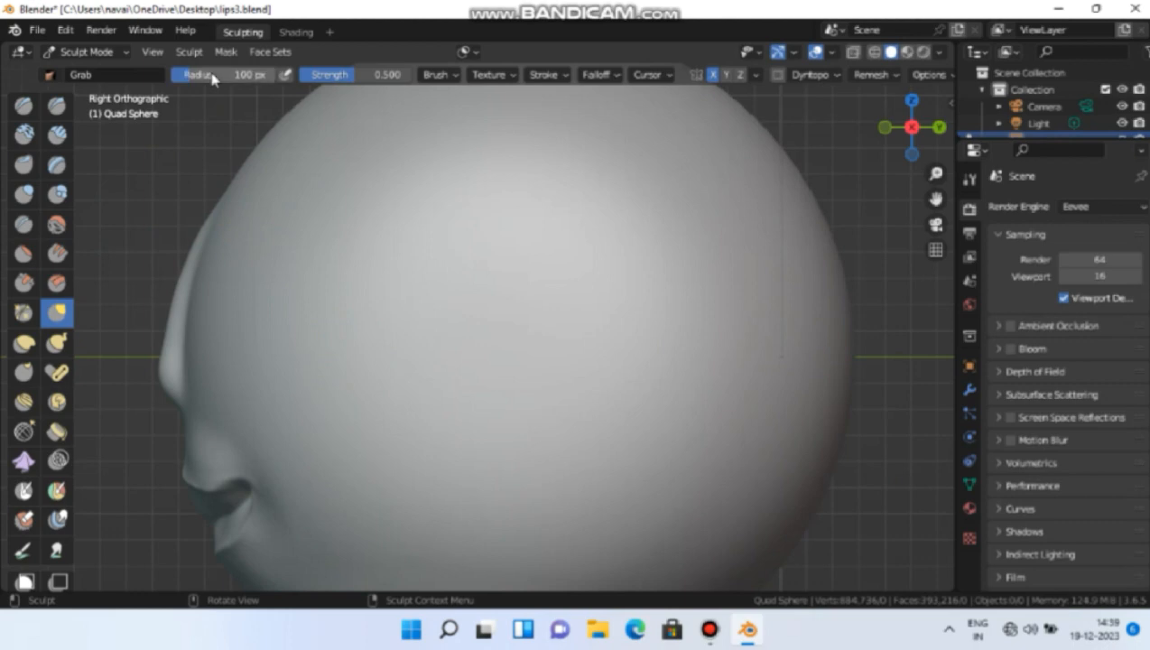
pyautogui.moveTo(157, 388)
pyautogui.mouseDown()
pyautogui.moveTo(158, 370)
pyautogui.moveTo(140, 386)
pyautogui.moveTo(175, 292)
pyautogui.mouseUp()
pyautogui.moveTo(190, 247); pyautogui.dragTo(158, 354)
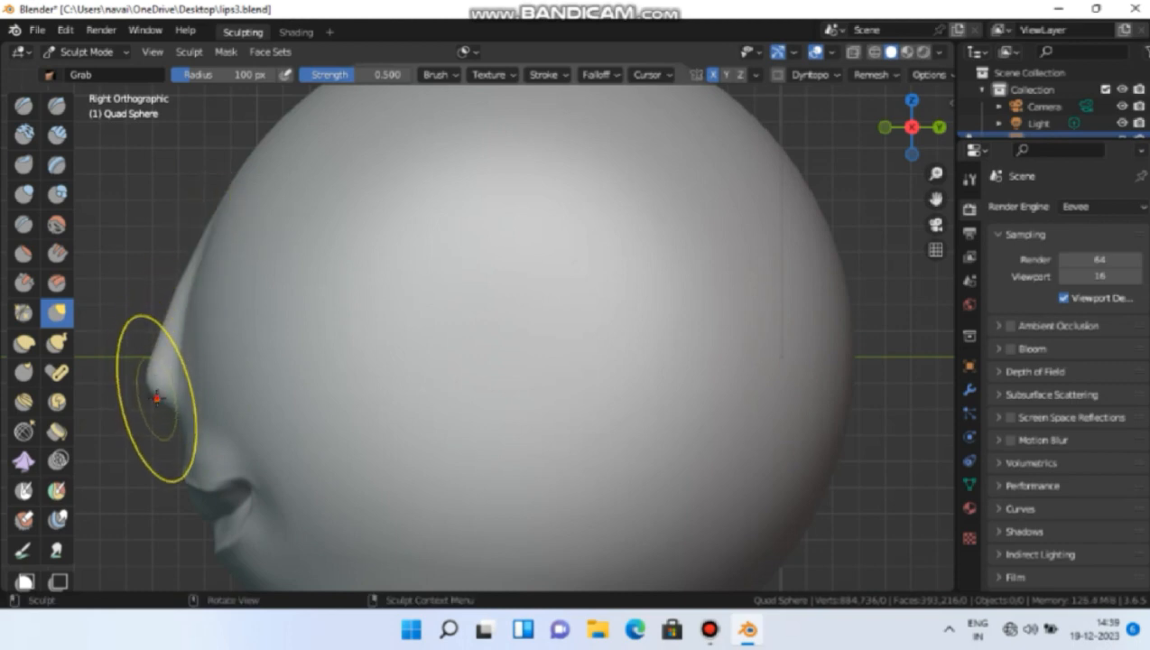
pyautogui.moveTo(157, 398)
pyautogui.mouseDown()
pyautogui.moveTo(142, 424)
pyautogui.moveTo(131, 400)
pyautogui.moveTo(145, 431)
pyautogui.mouseUp()
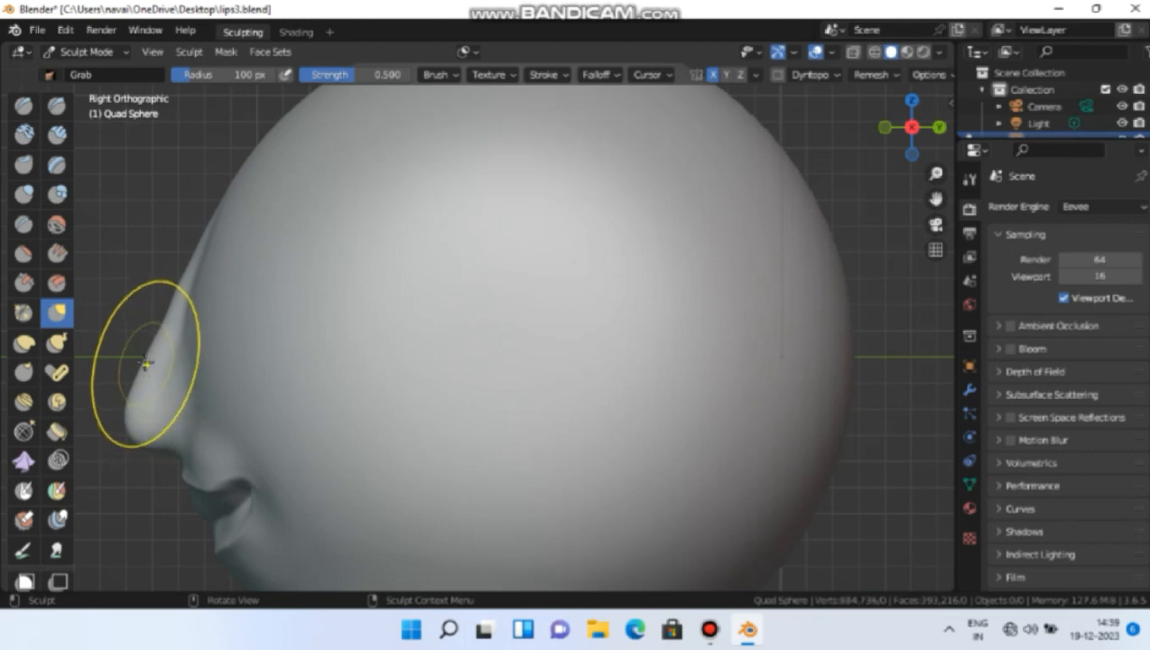
pyautogui.moveTo(145, 363)
pyautogui.mouseDown()
pyautogui.moveTo(133, 360)
pyautogui.moveTo(141, 346)
pyautogui.mouseUp()
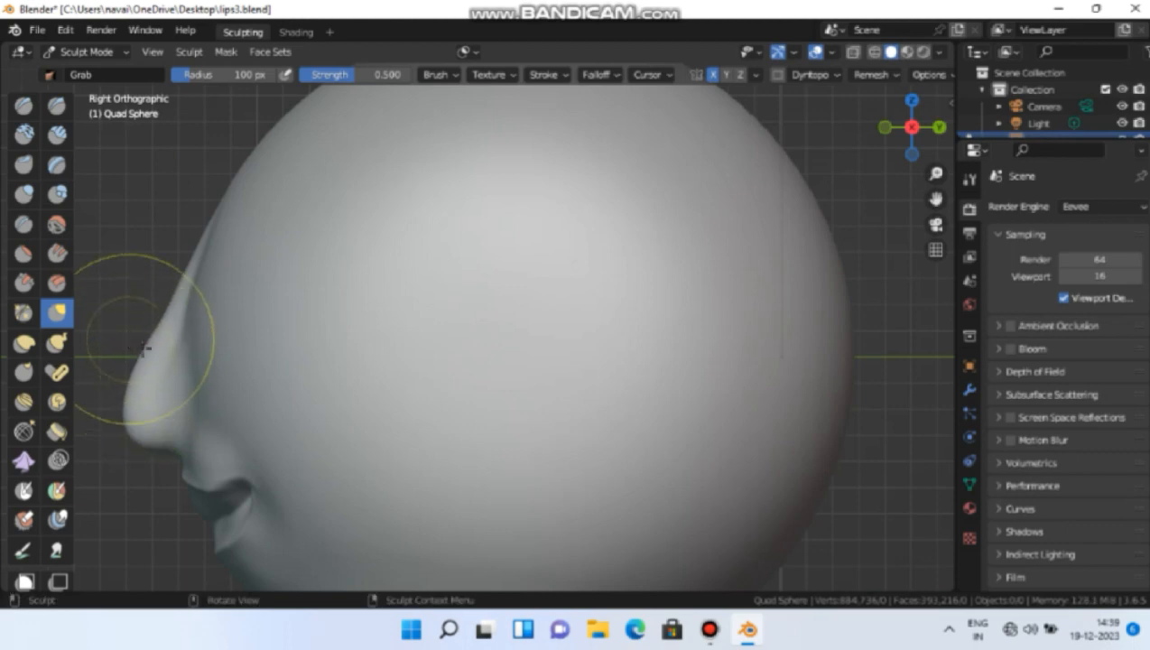
# Inflate the sides of the nose near the nostrils with the Inflate/Deflate brush at a radius of 50 px.
pyautogui.moveTo(233, 371)
pyautogui.mouseDown(button='middle')
pyautogui.moveTo(387, 367)
pyautogui.moveTo(410, 354)
pyautogui.moveTo(418, 295)
pyautogui.moveTo(352, 365)
pyautogui.moveTo(279, 370)
pyautogui.moveTo(287, 322)
pyautogui.moveTo(270, 367)
pyautogui.mouseUp(button='middle')
pyautogui.scroll(-2, 289, 344)
pyautogui.scroll(-1, 289, 344)
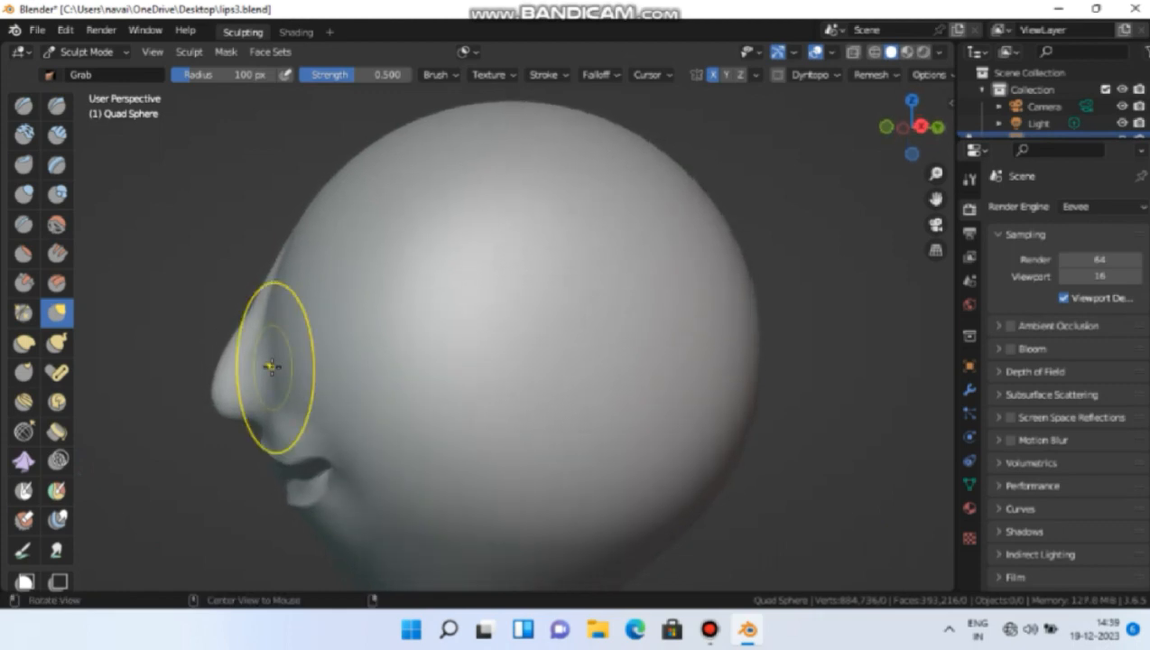
pyautogui.click(25, 194)
pyautogui.click(236, 72)
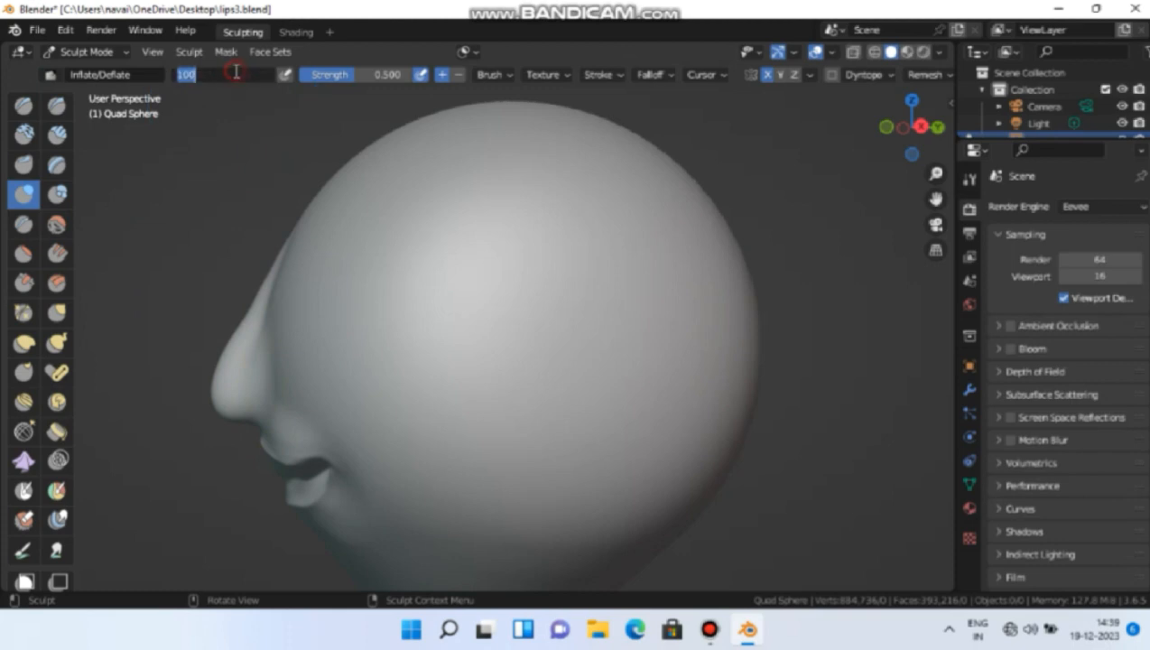
pyautogui.press('Return')
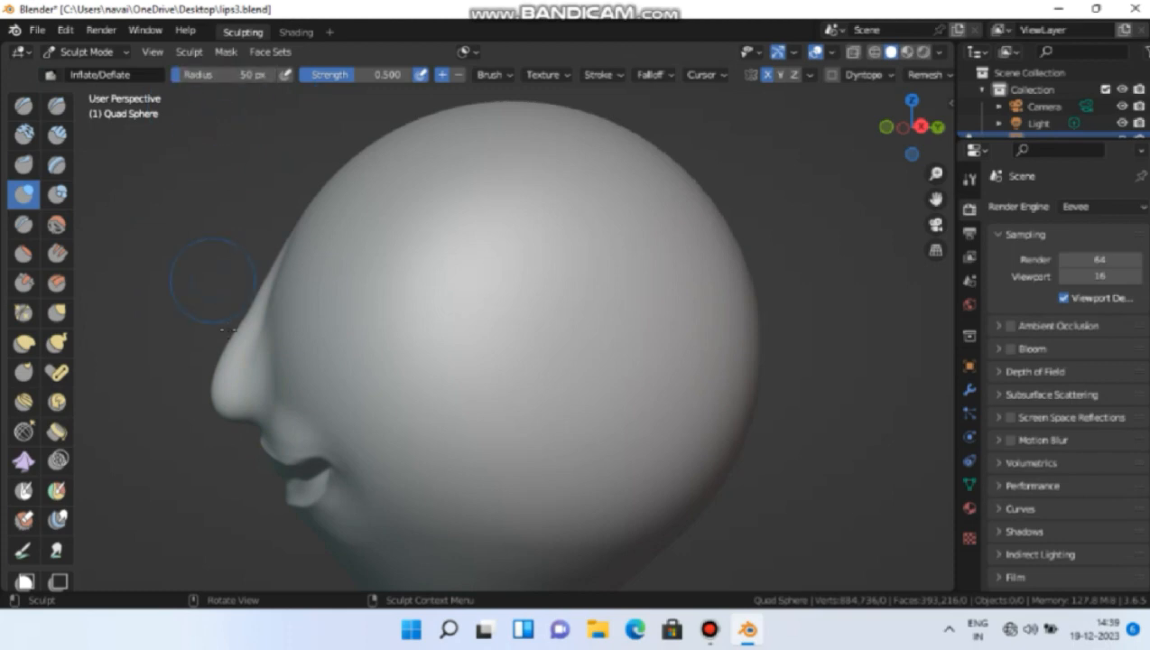
pyautogui.click(248, 406)
pyautogui.click(248, 406)
# Carve symmetrical nostrils into the underside of the nose with the Draw Sharp brush at a radius of 22 px and strength 0.300.
pyautogui.keyDown('alt'); pyautogui.moveTo(249, 405); pyautogui.dragTo(249, 405); pyautogui.keyUp('alt')
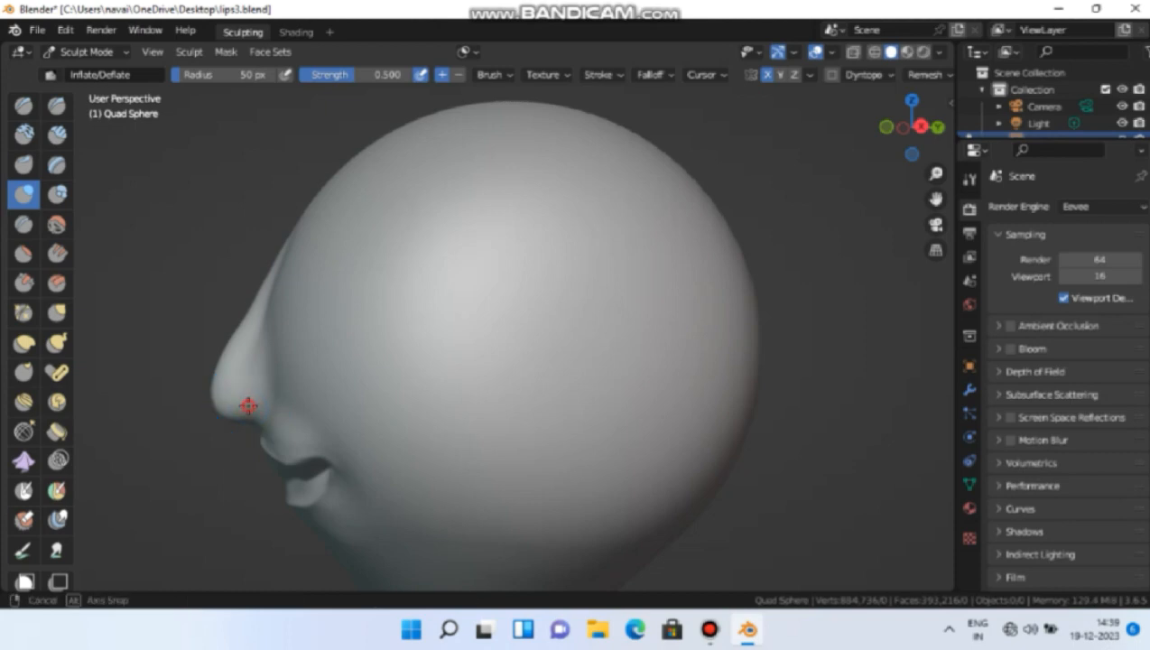
pyautogui.moveTo(248, 405)
pyautogui.mouseDown(button='middle')
pyautogui.moveTo(390, 402)
pyautogui.moveTo(418, 359)
pyautogui.moveTo(419, 399)
pyautogui.moveTo(410, 303)
pyautogui.mouseUp(button='middle')
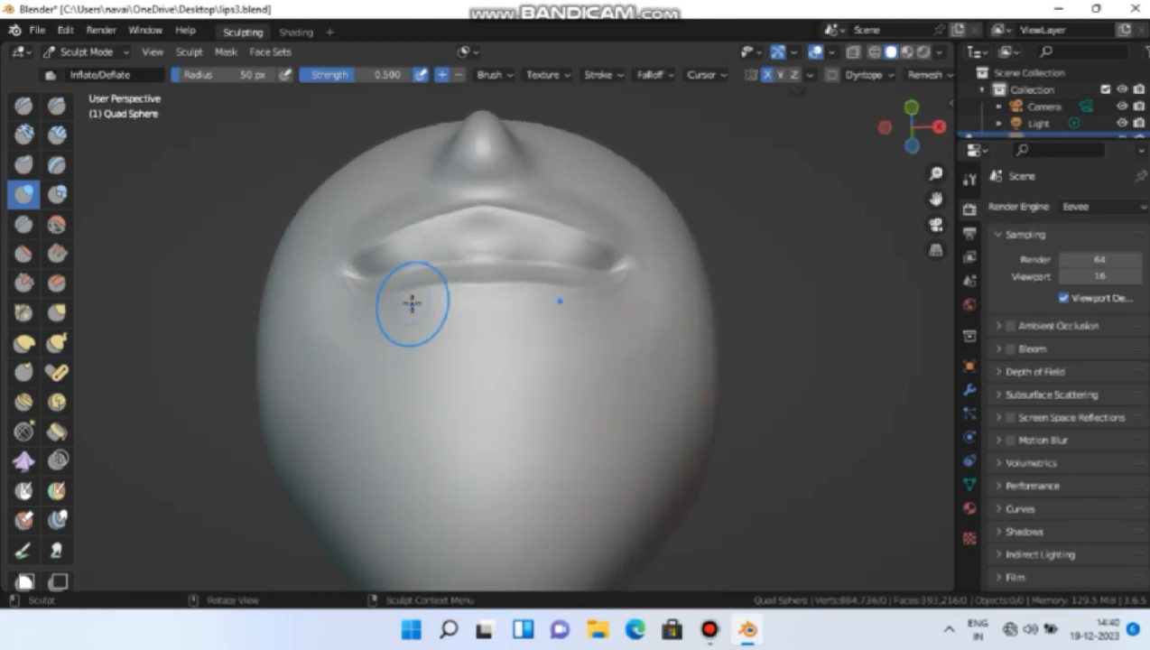
pyautogui.moveTo(485, 211)
pyautogui.mouseDown(button='middle')
pyautogui.moveTo(496, 267)
pyautogui.moveTo(485, 195)
pyautogui.moveTo(523, 390)
pyautogui.moveTo(515, 334)
pyautogui.mouseUp(button='middle')
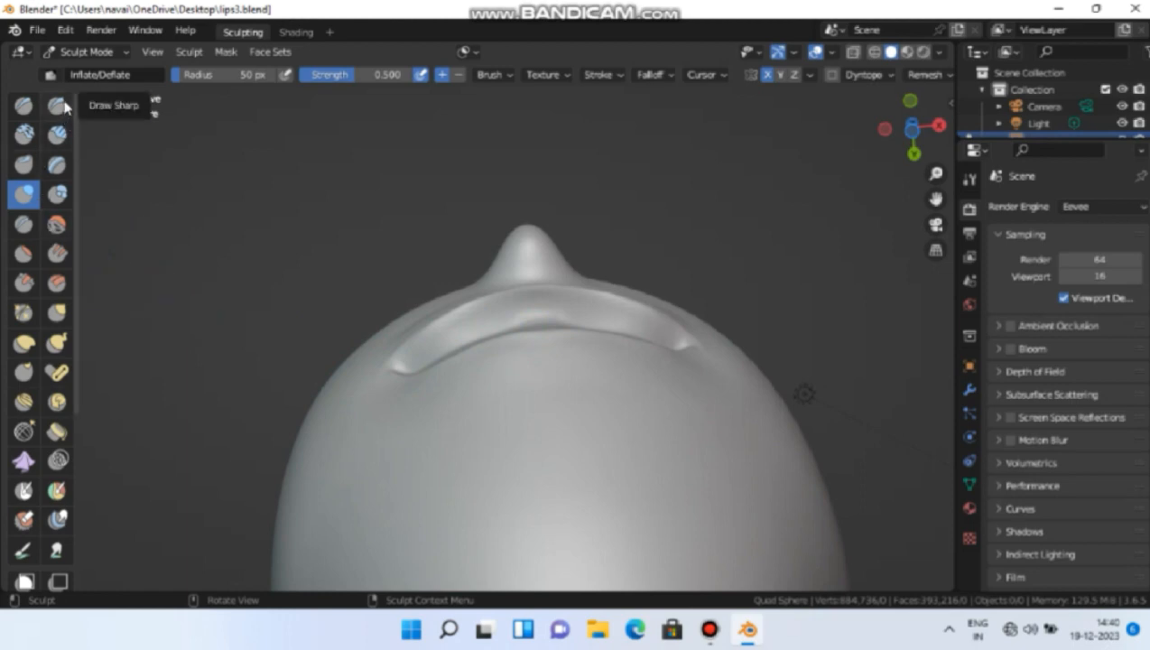
pyautogui.click(57, 105)
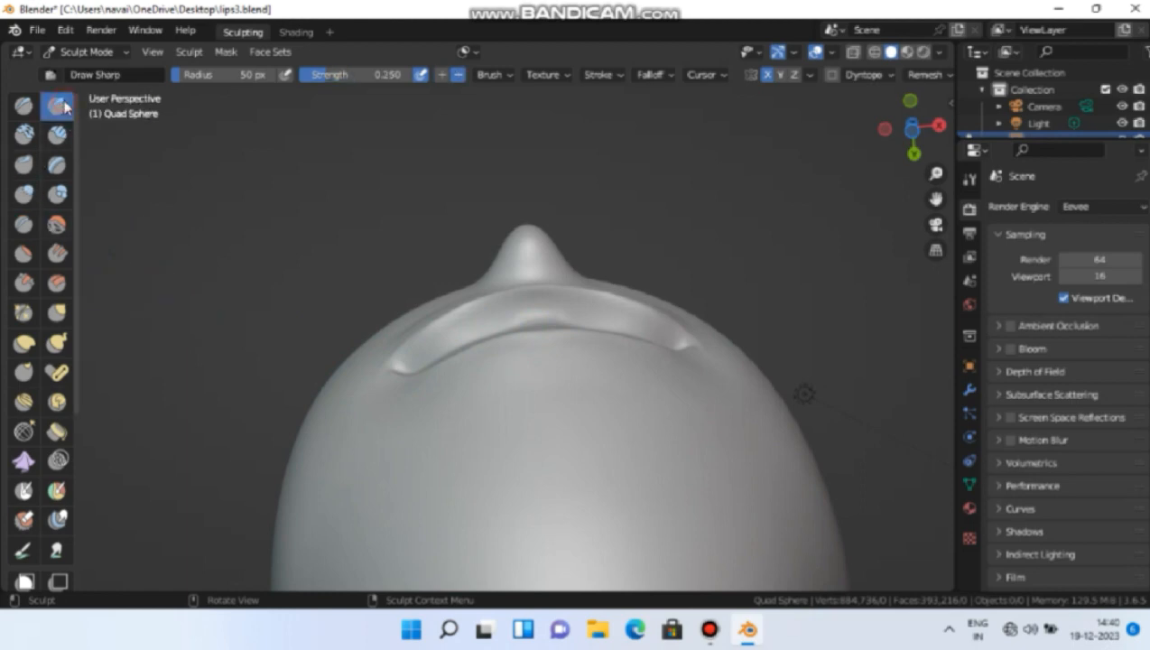
pyautogui.click(267, 77)
pyautogui.press('Return')
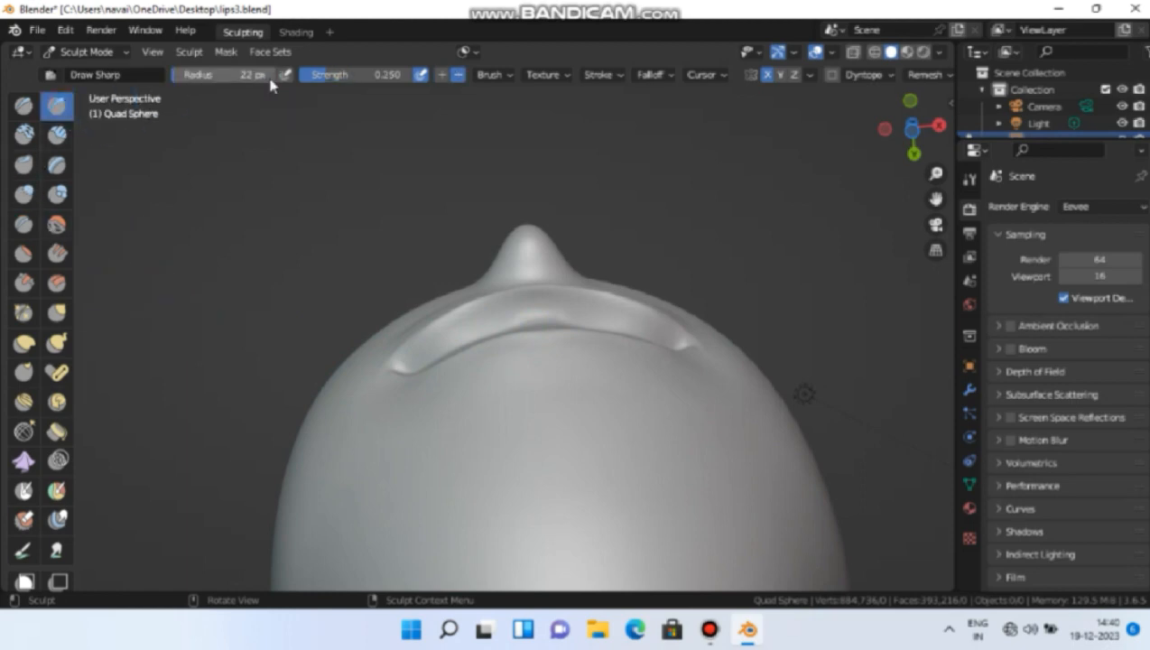
pyautogui.click(388, 74)
pyautogui.press('BackSpace')
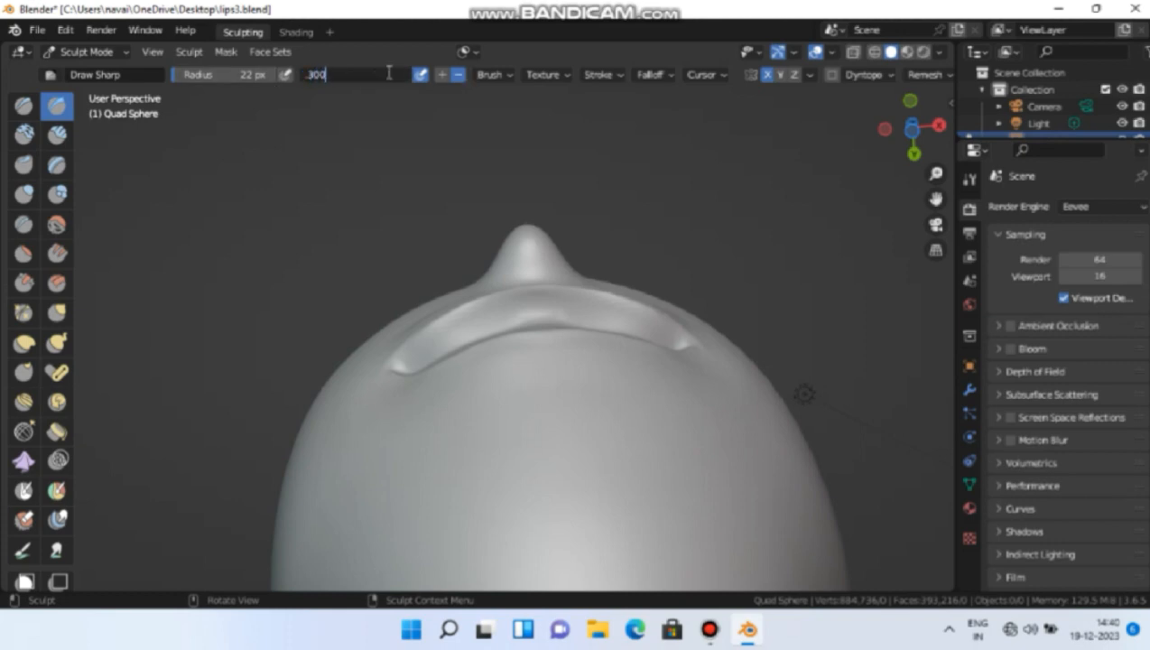
pyautogui.write('.300')
pyautogui.press('Return')
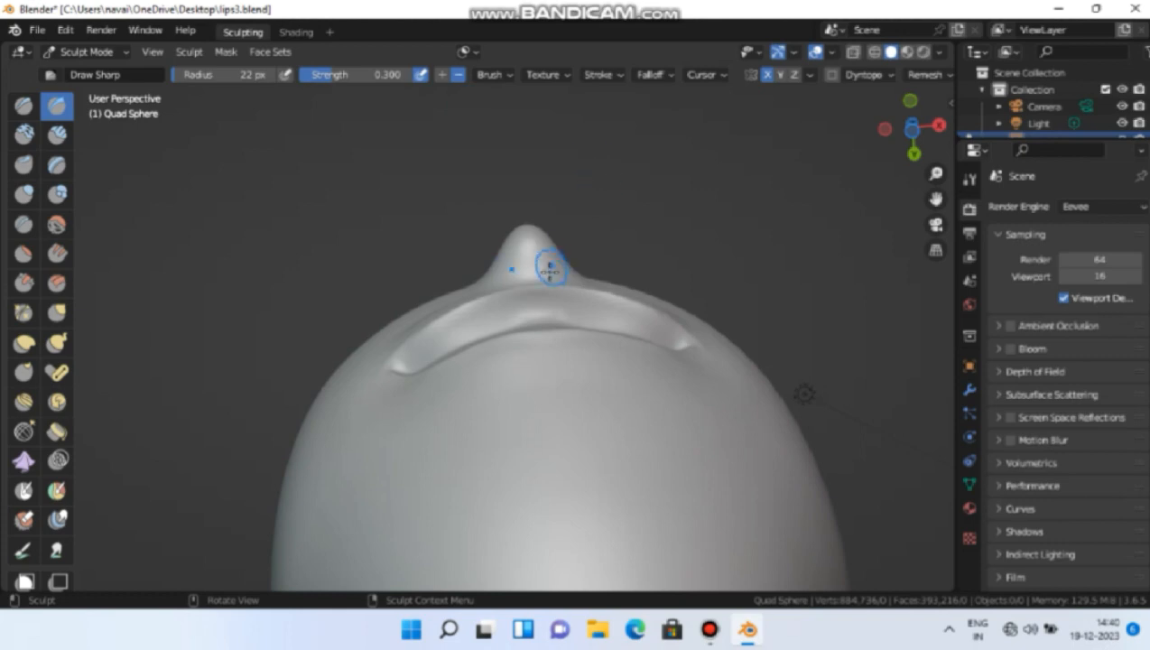
pyautogui.moveTo(546, 269); pyautogui.dragTo(546, 269)
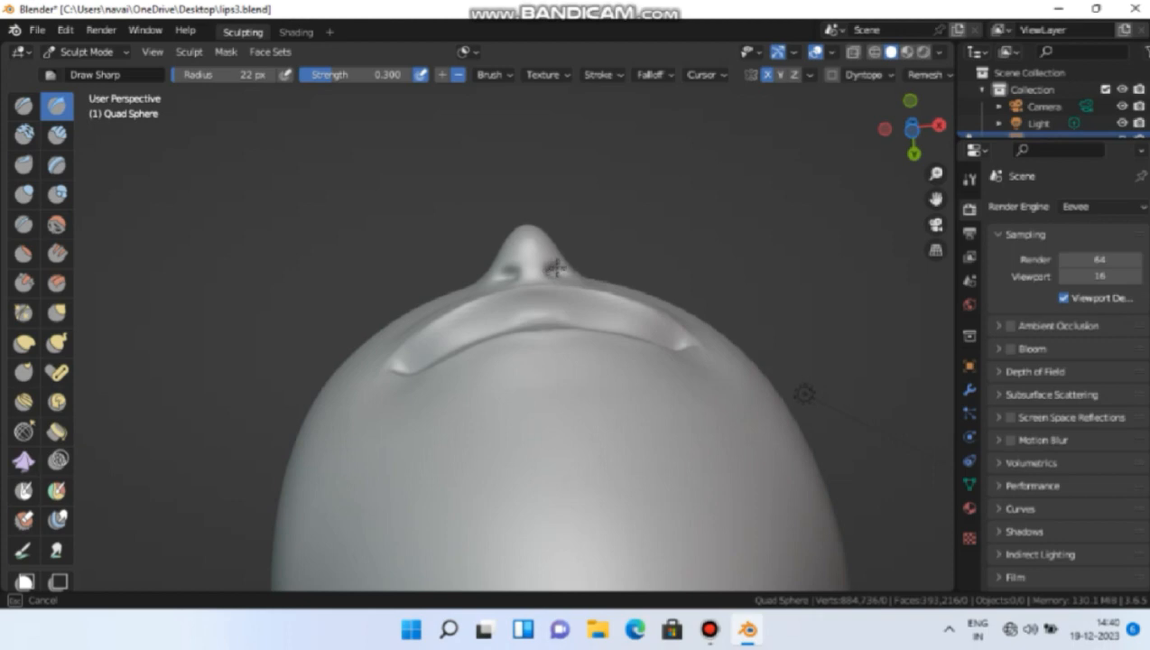
# Deepen the nostrils on the underside of the nose with another short Draw Sharp stroke.
pyautogui.moveTo(552, 272); pyautogui.dragTo(552, 269)
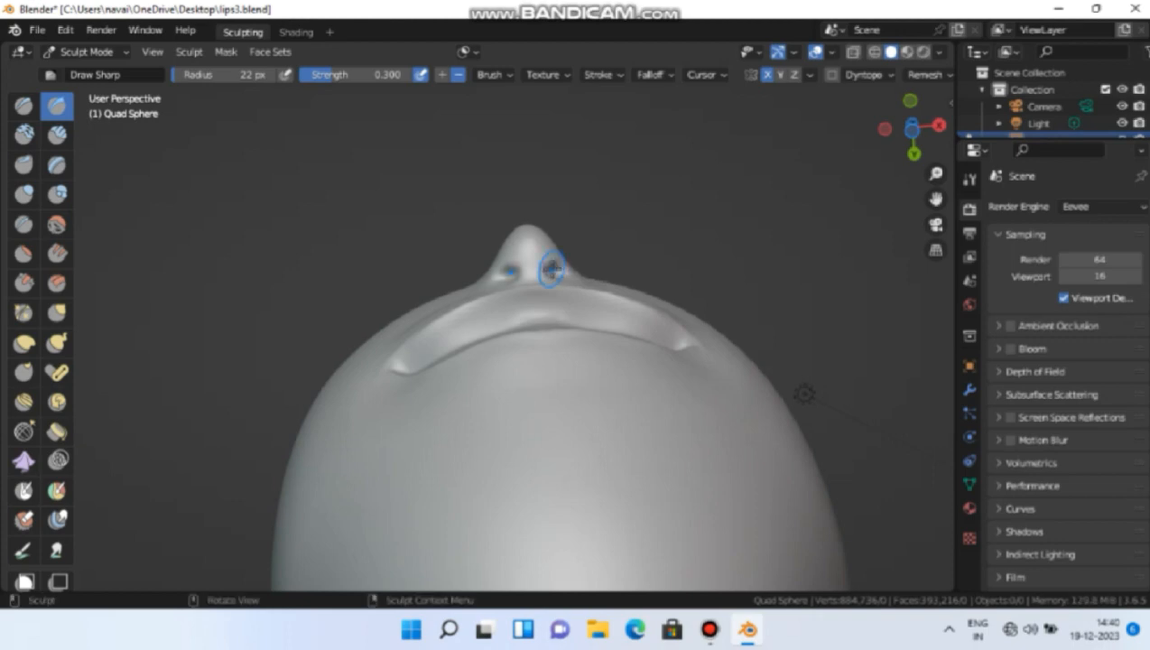
pyautogui.moveTo(587, 266)
pyautogui.mouseDown(button='middle')
pyautogui.moveTo(578, 265)
pyautogui.moveTo(588, 438)
pyautogui.moveTo(572, 468)
pyautogui.mouseUp(button='middle')
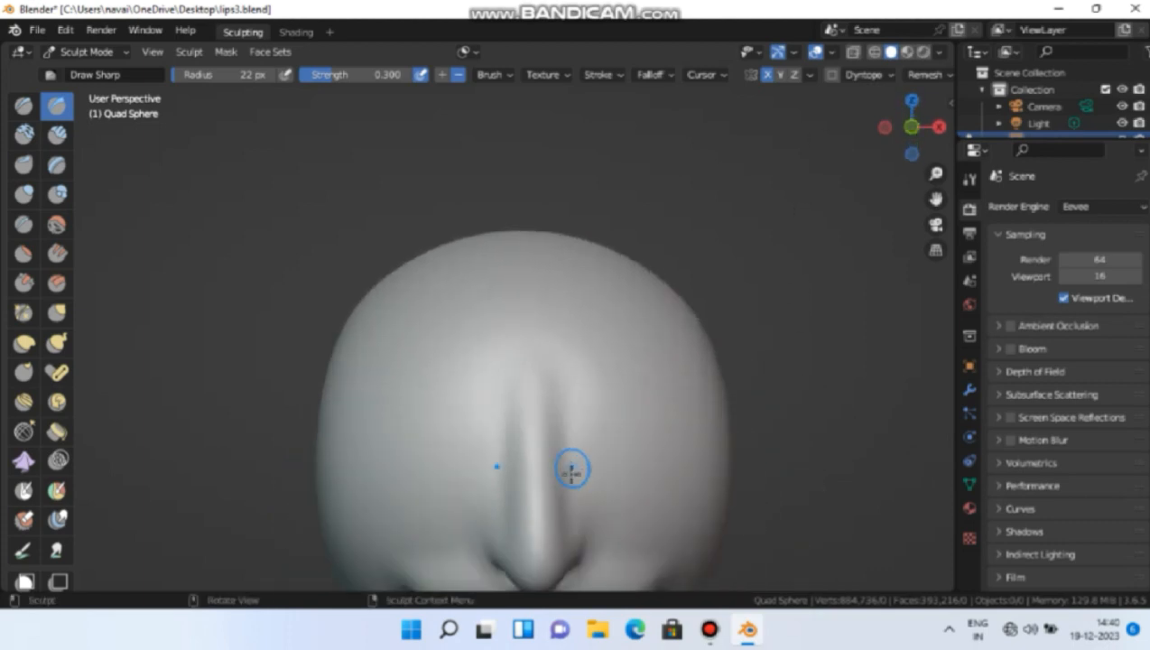
pyautogui.moveTo(562, 521); pyautogui.dragTo(536, 300, button='middle')
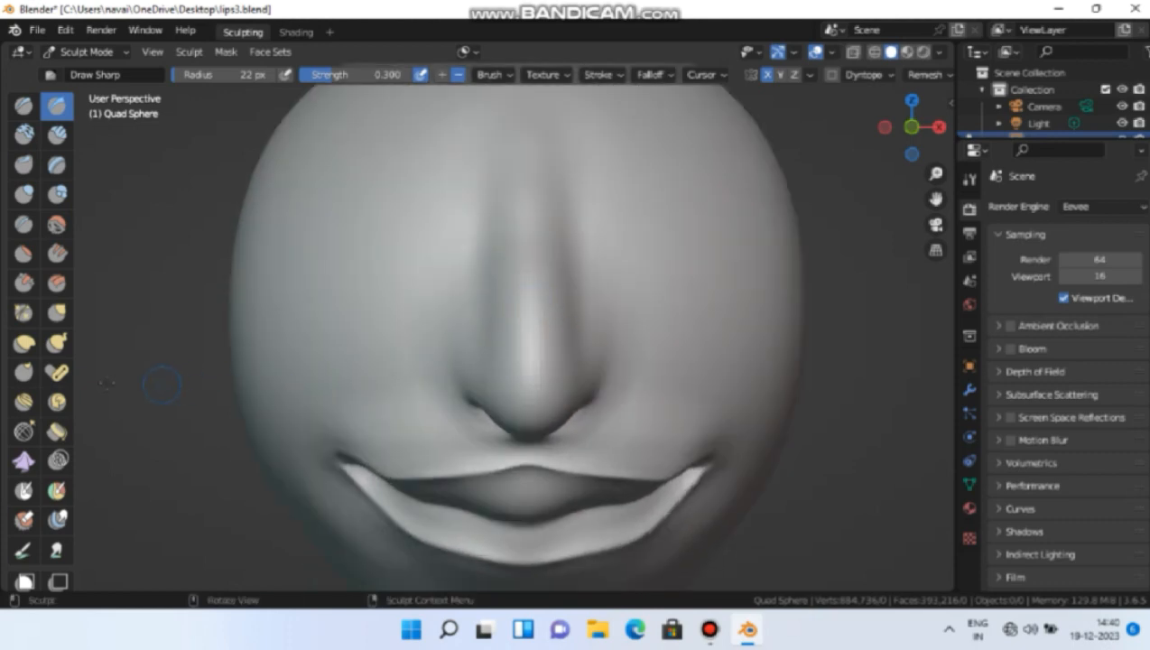
# Widen both nostril wings slightly outward from the front with the Grab brush at a radius of 100 px.
pyautogui.click(56, 312)
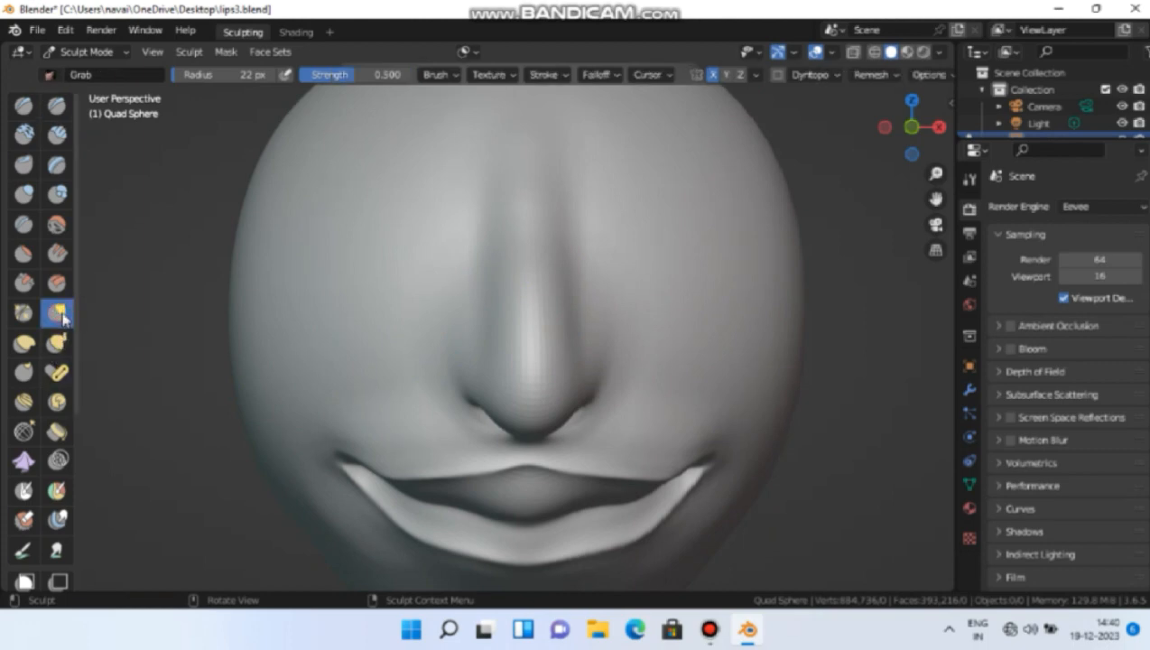
pyautogui.click(256, 74)
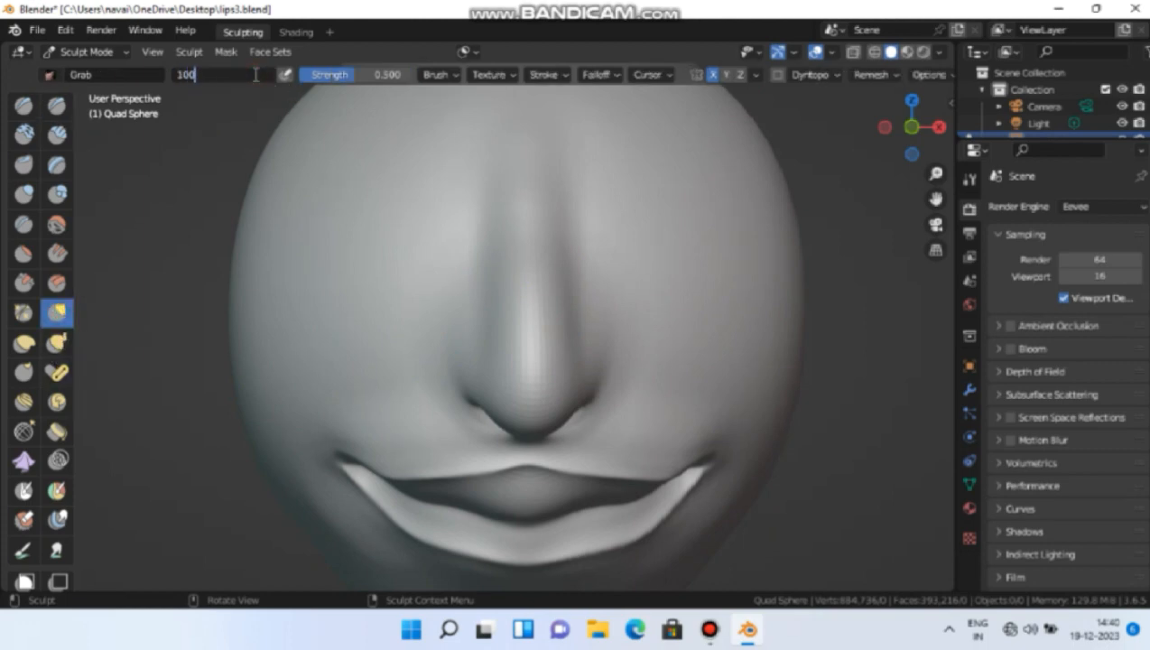
pyautogui.press('Return')
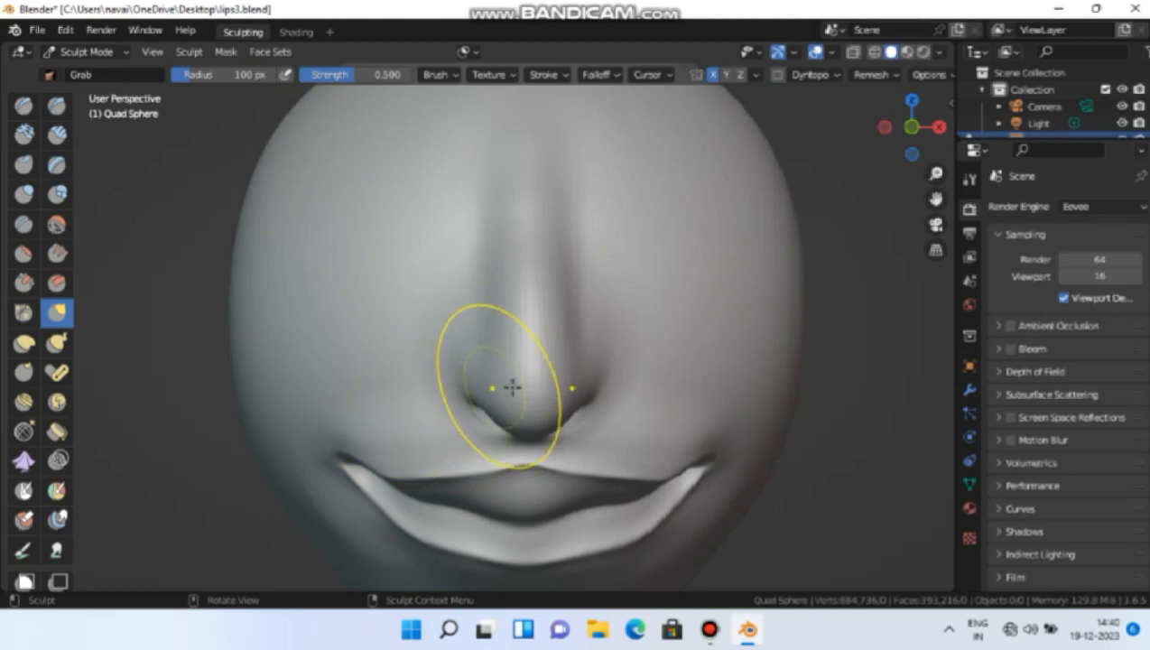
pyautogui.moveTo(590, 391); pyautogui.dragTo(592, 390)
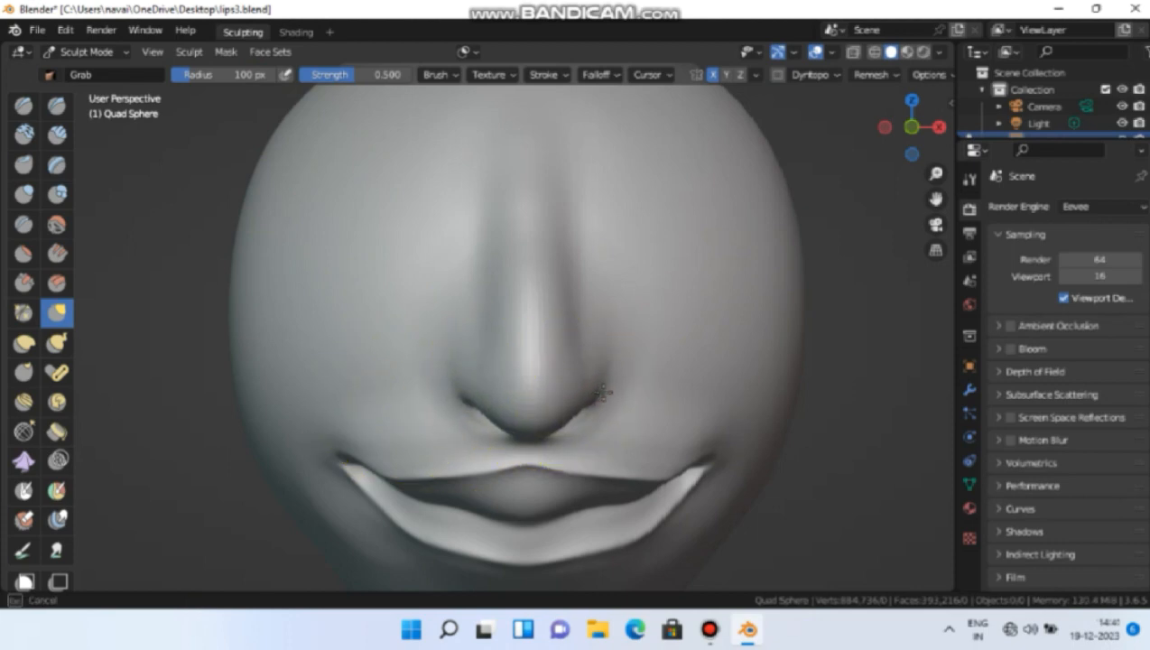
pyautogui.moveTo(603, 391); pyautogui.dragTo(599, 389)
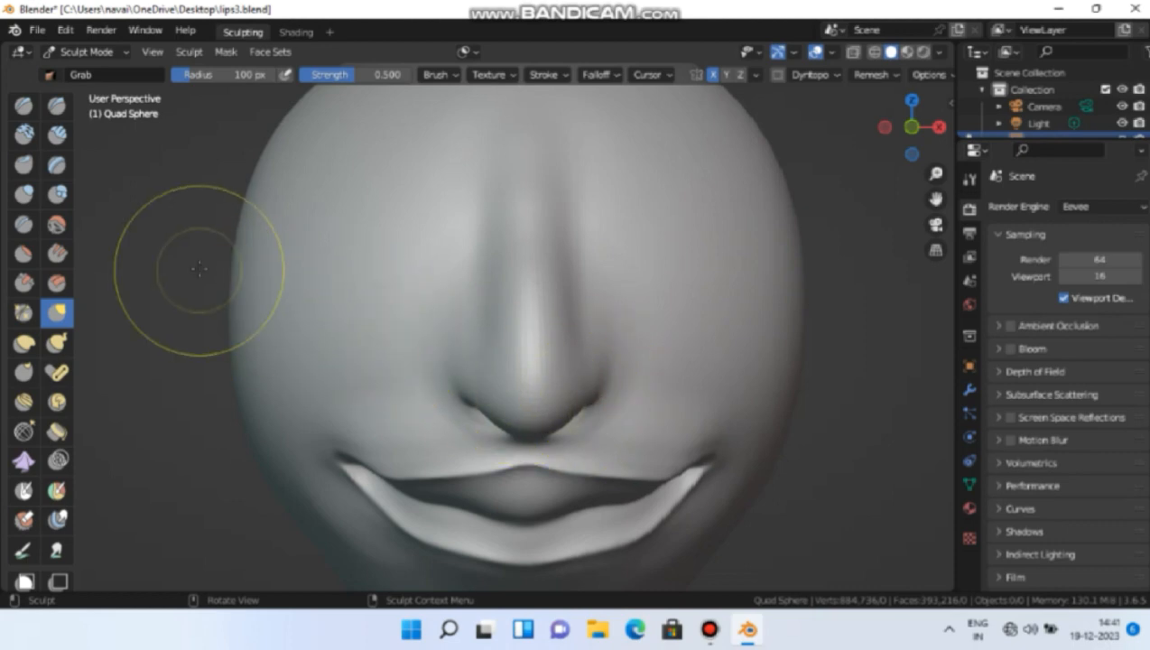
# Crease the outer edges of the nostril wings from the front with the Draw Sharp brush at a radius of 20 px and strength 0.200.
pyautogui.click(54, 108)
pyautogui.click(230, 74)
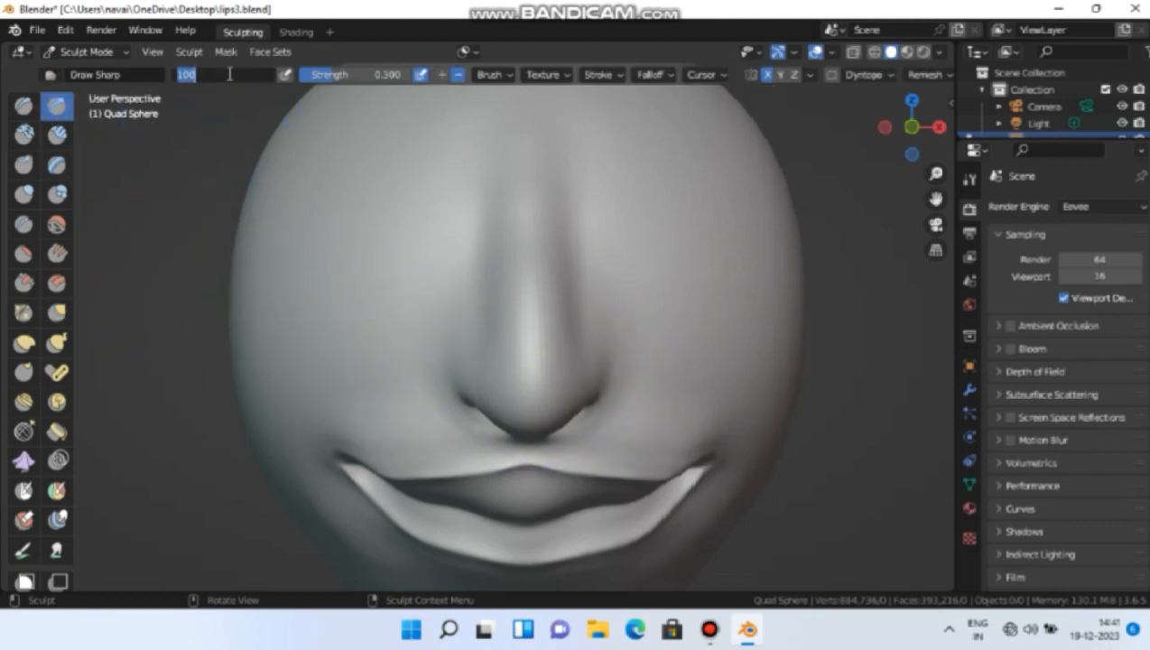
pyautogui.write('20')
pyautogui.press('Return')
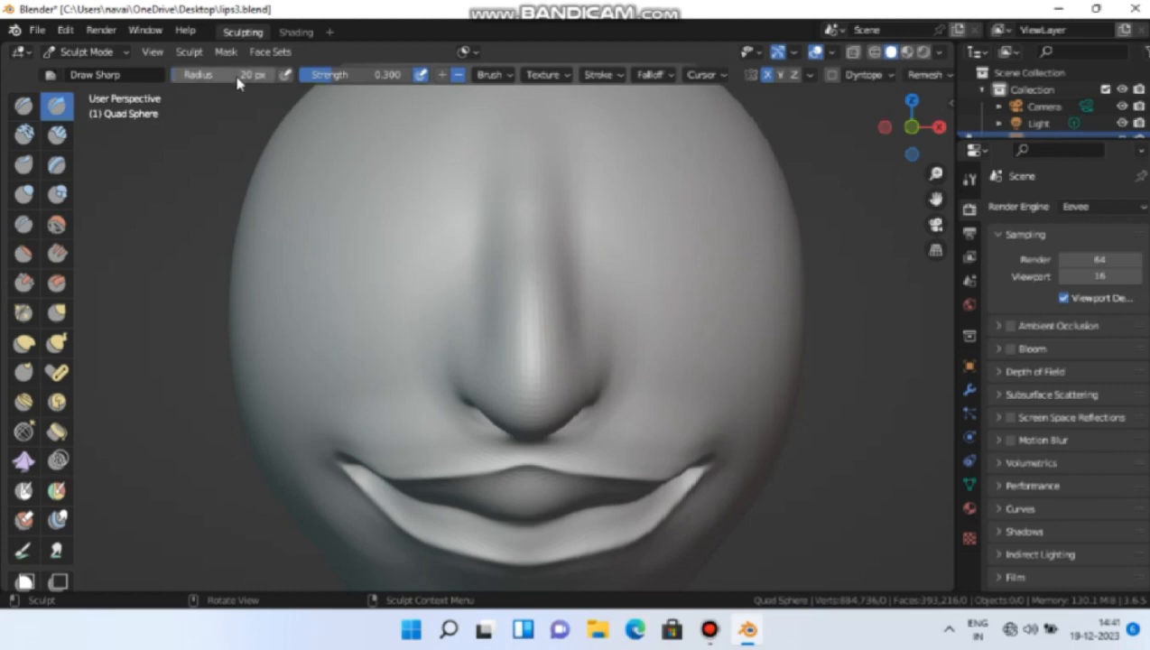
pyautogui.click(388, 78)
pyautogui.press('BackSpace')
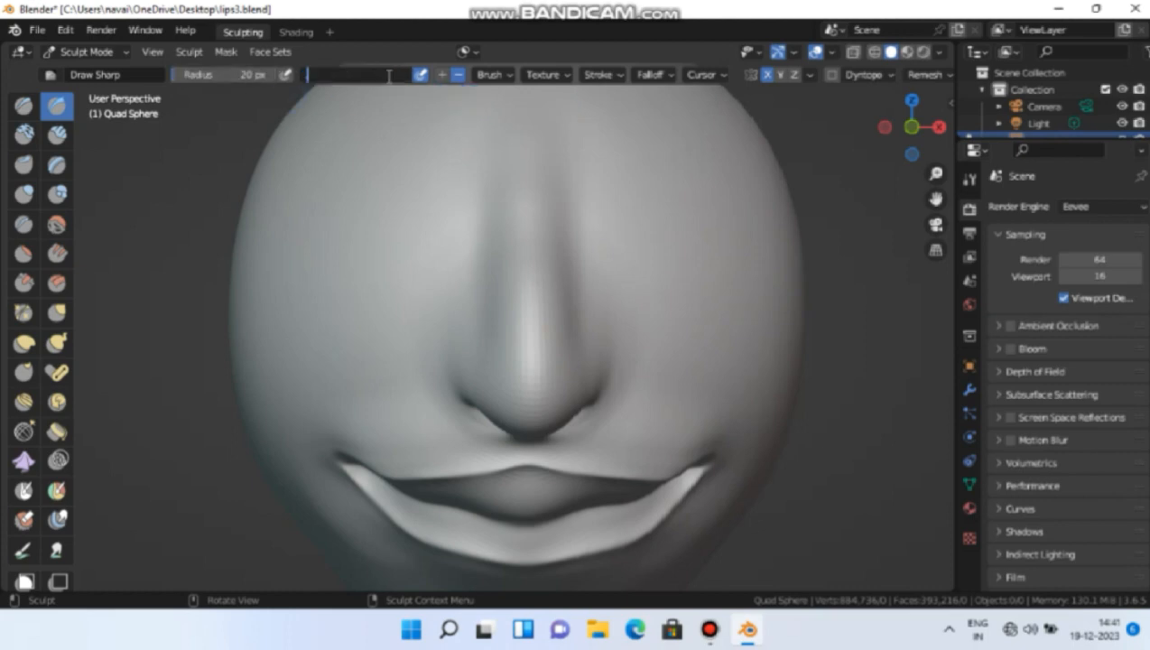
pyautogui.press('Return')
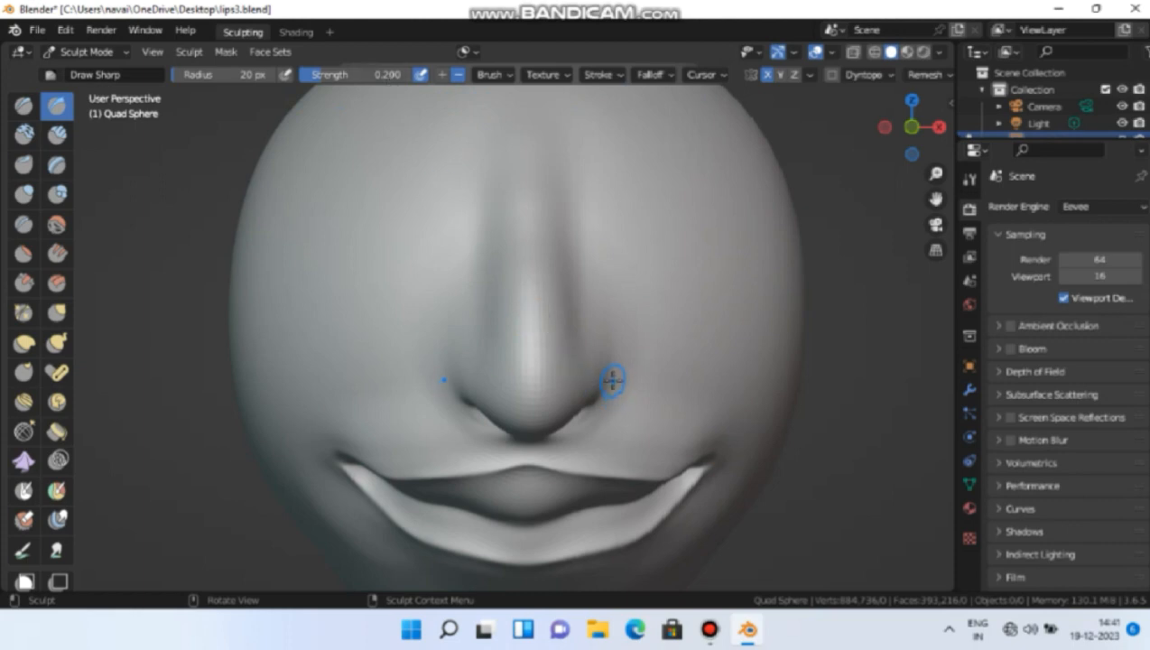
pyautogui.moveTo(606, 376); pyautogui.dragTo(608, 374)
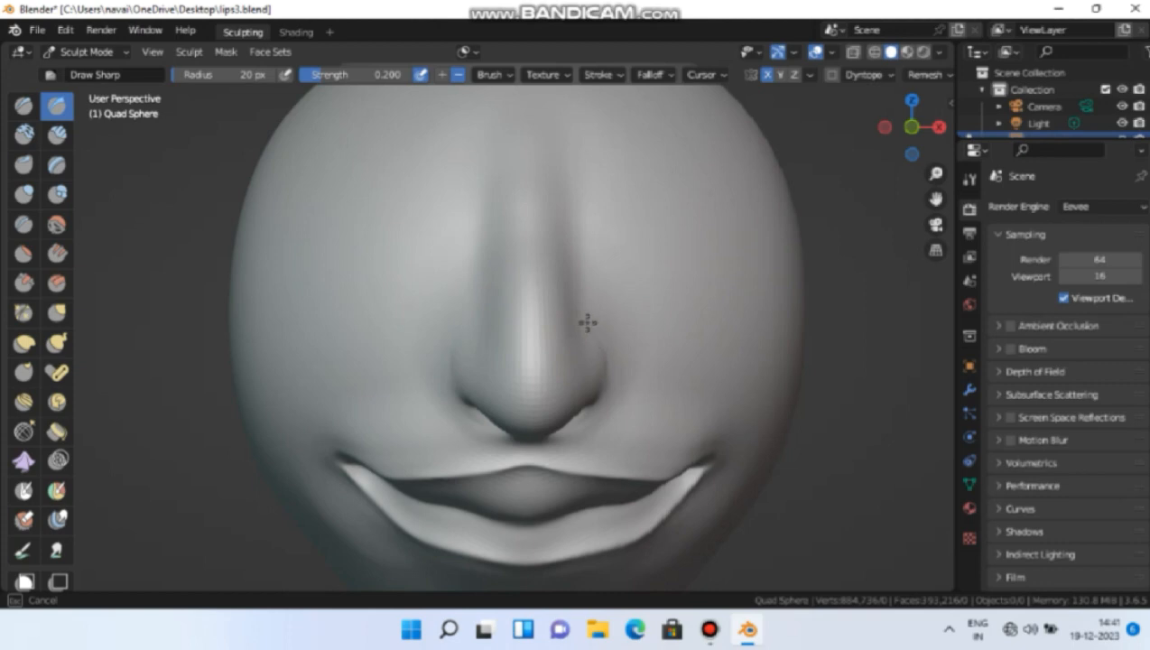
pyautogui.moveTo(587, 322); pyautogui.dragTo(589, 327)
pyautogui.moveTo(611, 368); pyautogui.dragTo(589, 318)
pyautogui.moveTo(603, 385); pyautogui.dragTo(606, 389)
# Extend the nostril wing creases up along the sides of the nose with the Draw Sharp brush.
pyautogui.moveTo(593, 329); pyautogui.dragTo(583, 291)
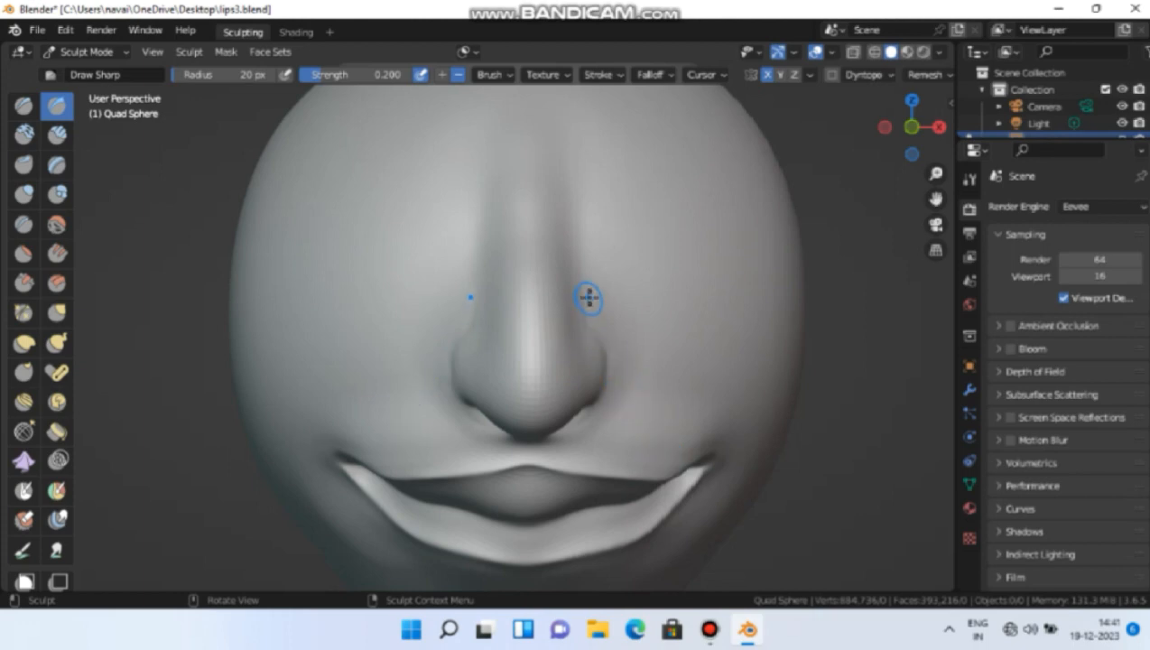
pyautogui.moveTo(585, 290); pyautogui.dragTo(606, 341)
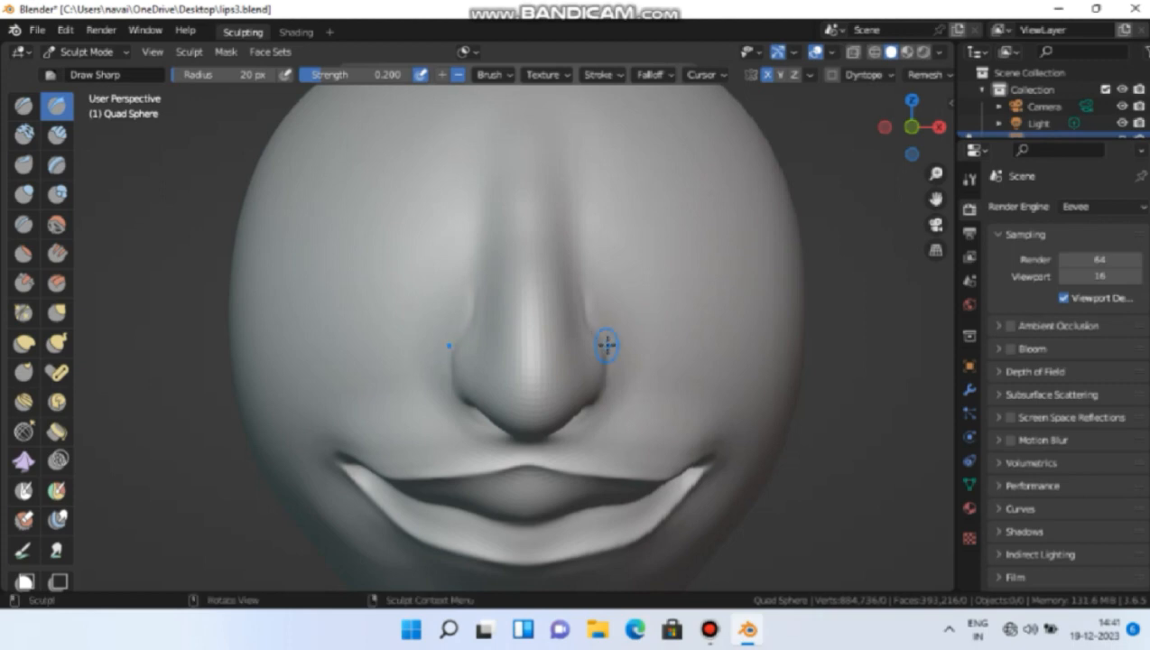
pyautogui.scroll(-1, 667, 297)
pyautogui.scroll(1, 668, 297)
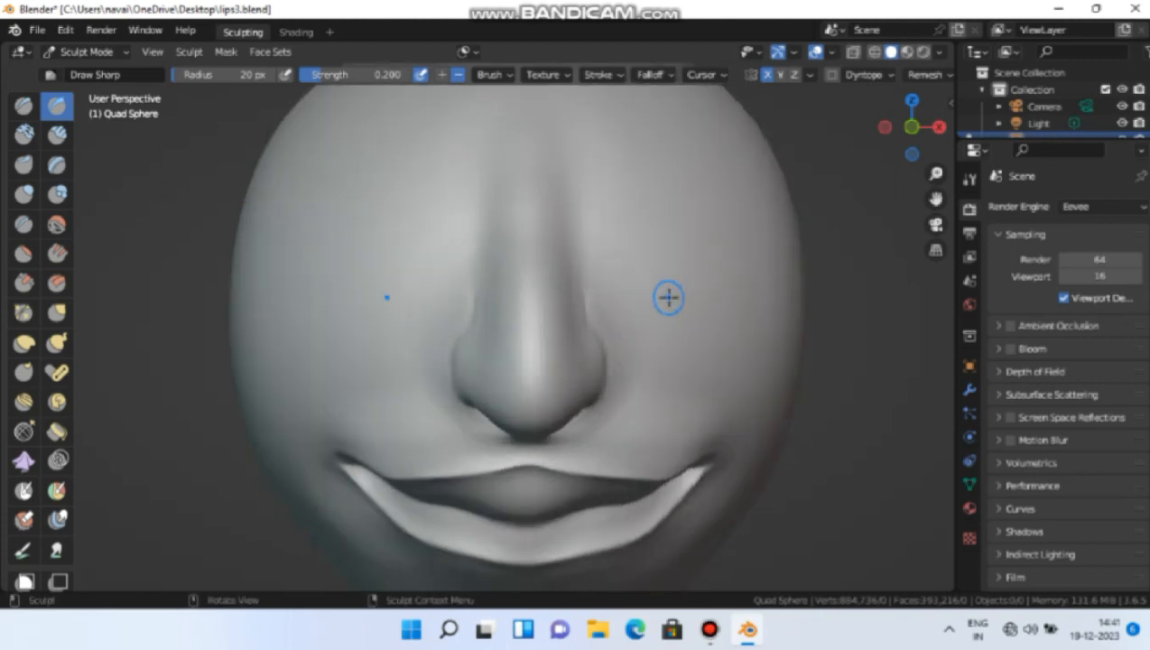
pyautogui.scroll(1, 668, 298)
pyautogui.scroll(-1, 668, 297)
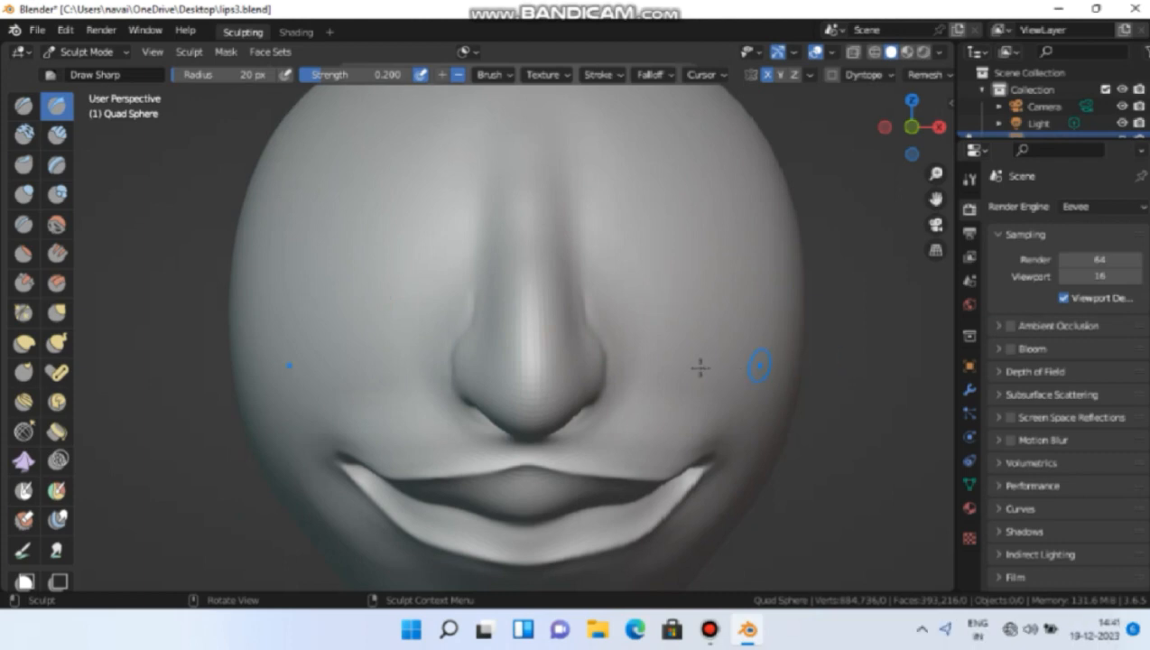
# Refine the crease behind the nostril wing in side profile, from the nostril base up to the wing's upper edge, with Draw Sharp.
pyautogui.moveTo(542, 325)
pyautogui.mouseDown(button='middle')
pyautogui.moveTo(414, 308)
pyautogui.moveTo(400, 339)
pyautogui.moveTo(391, 319)
pyautogui.mouseUp(button='middle')
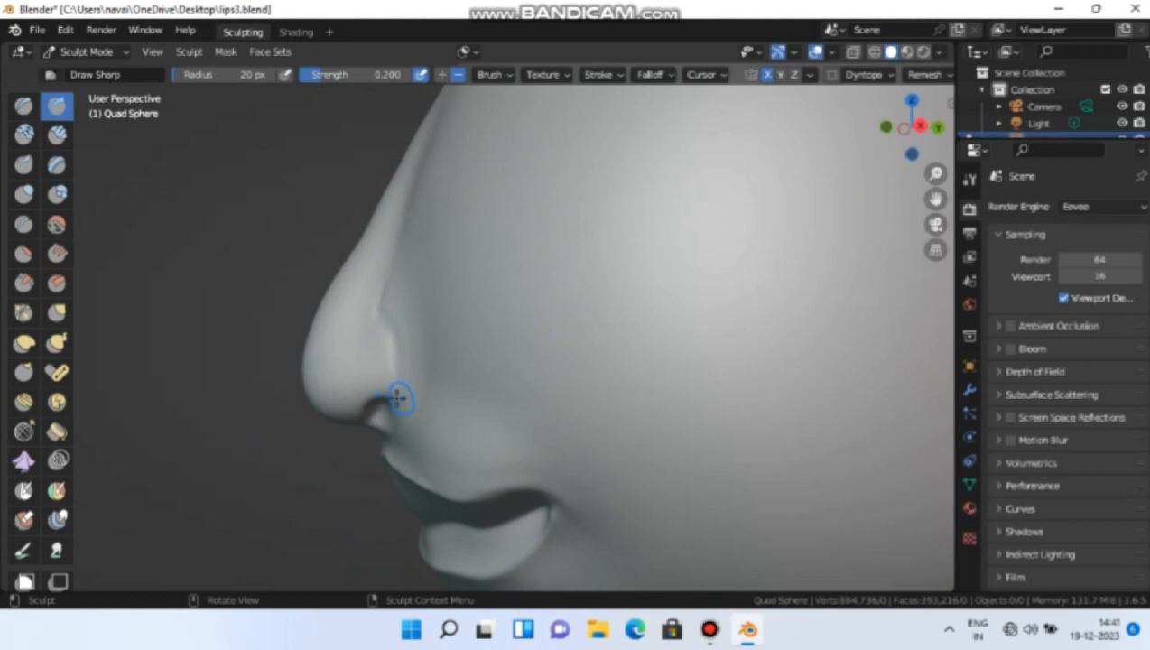
pyautogui.moveTo(392, 397); pyautogui.dragTo(402, 356)
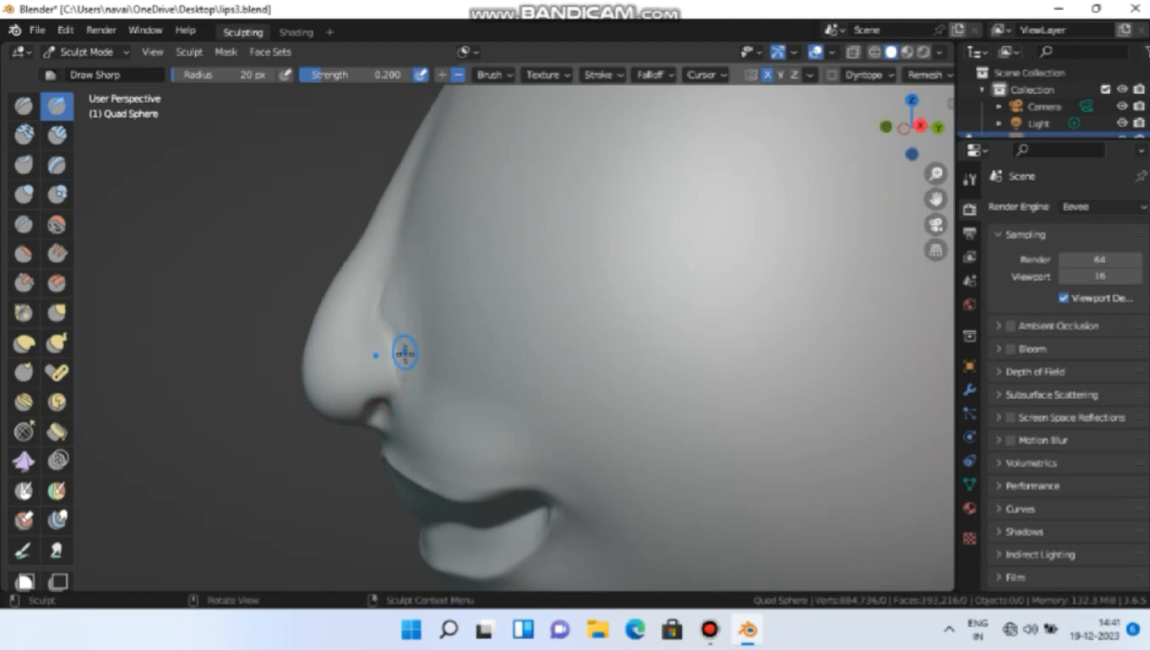
pyautogui.moveTo(395, 397); pyautogui.dragTo(391, 390)
pyautogui.moveTo(402, 328); pyautogui.dragTo(392, 322)
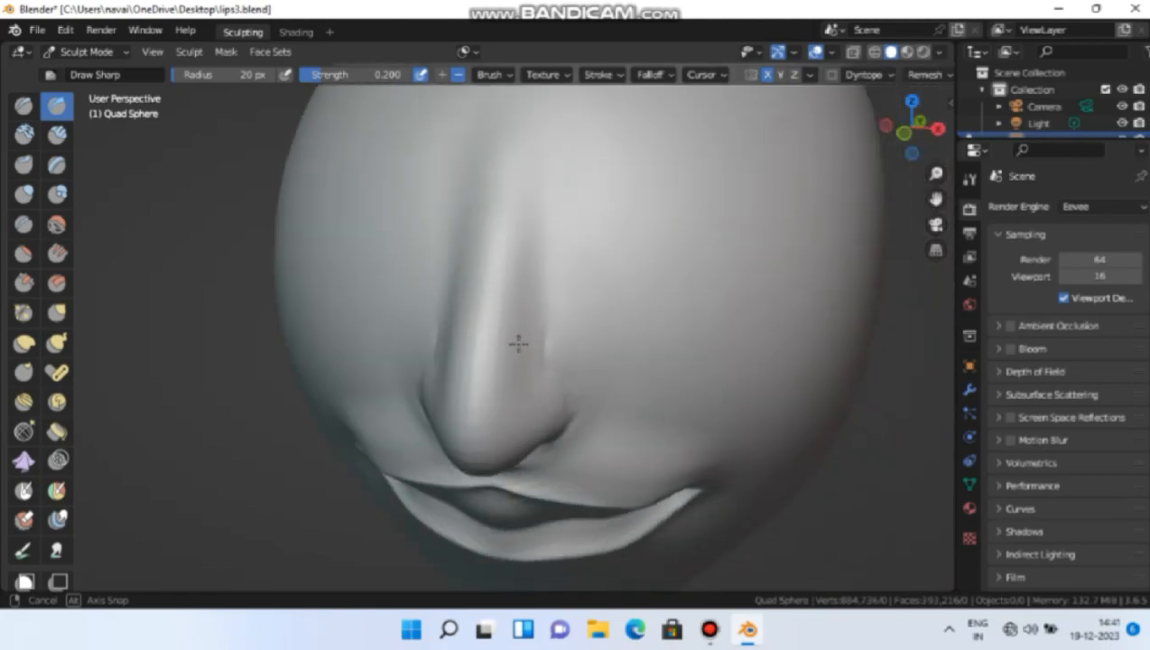